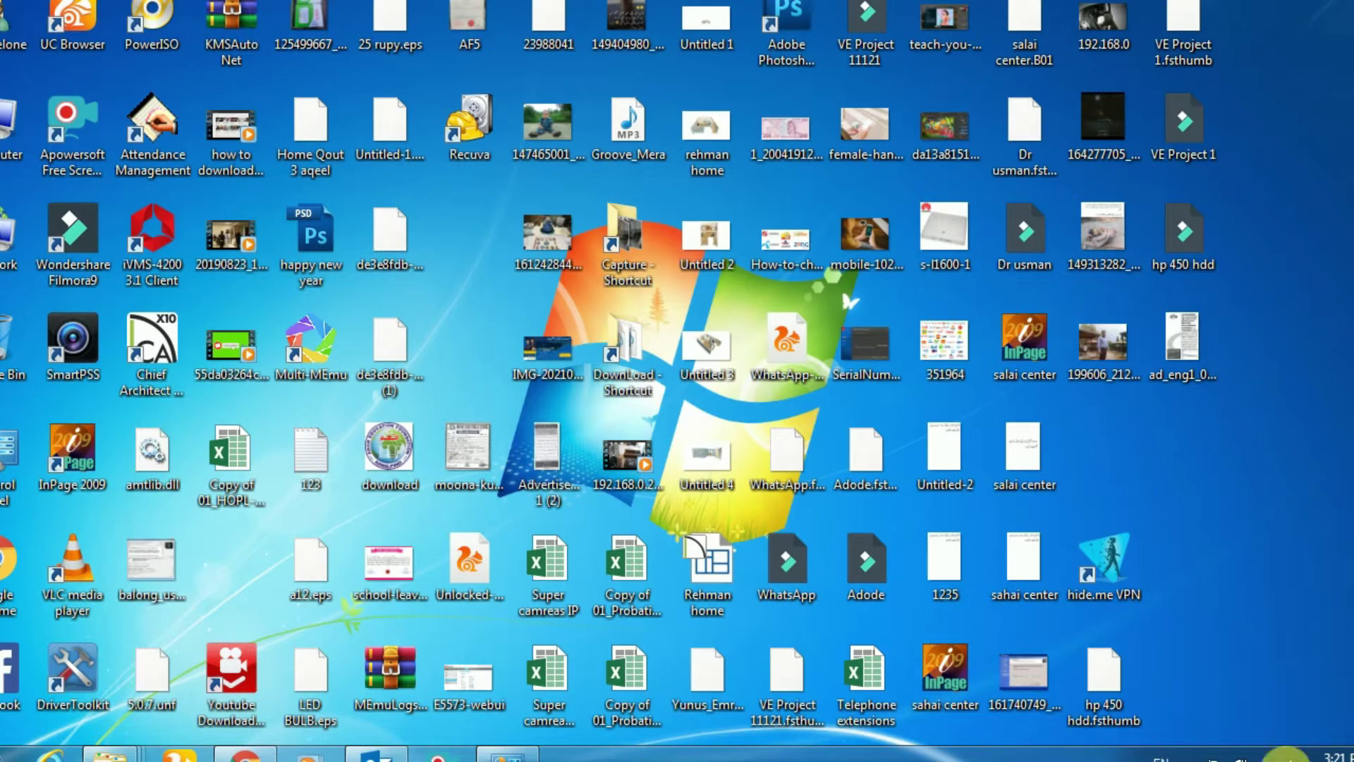
Check the current wireless network connection and open Devices and Printers in a maximized window.
left_click(1246, 753)
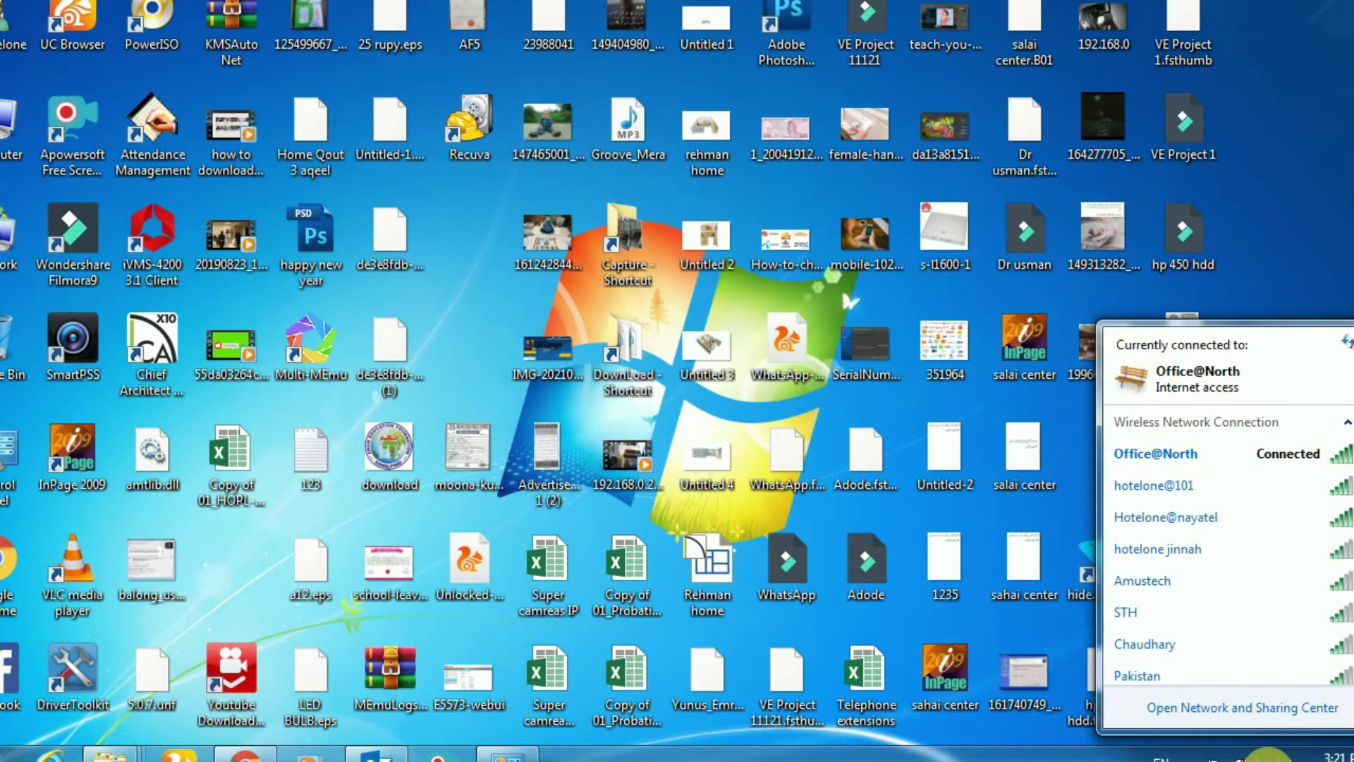
left_click(1270, 753)
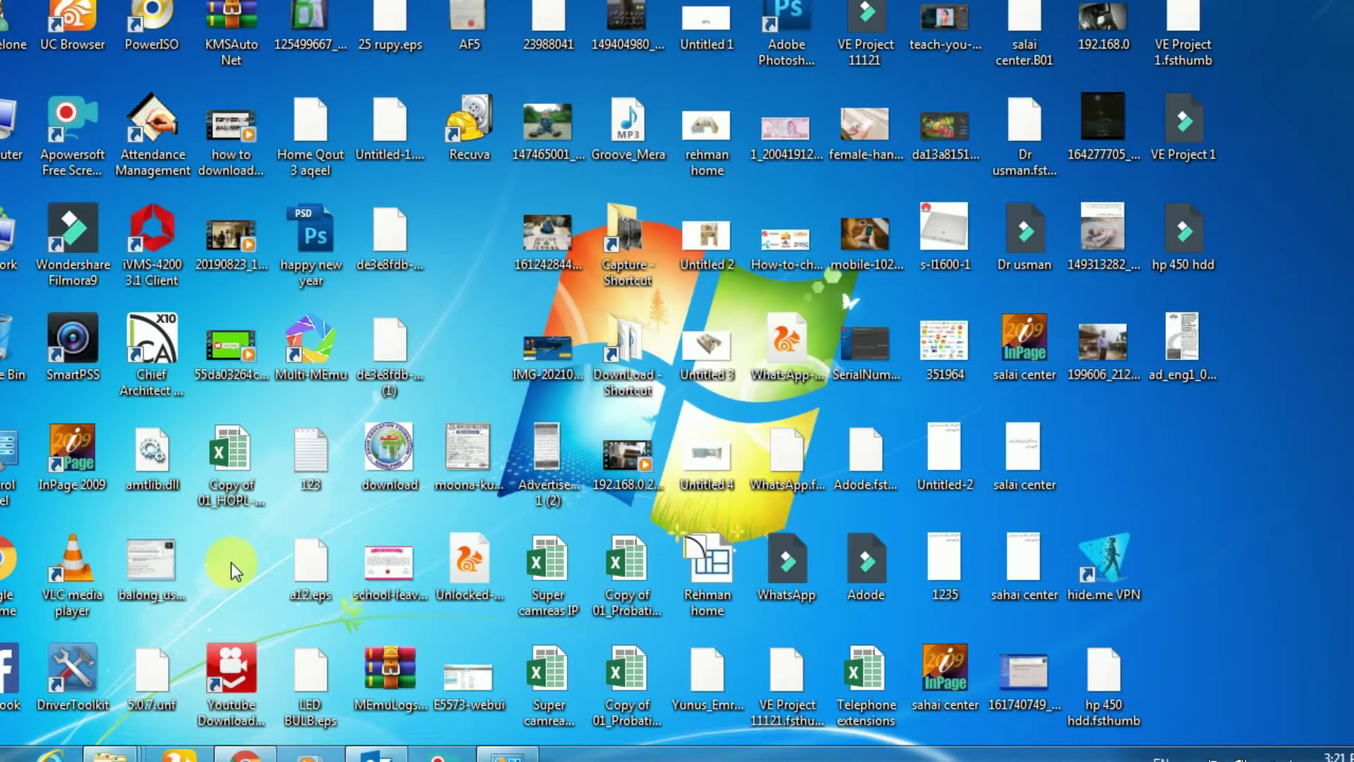
left_click(43, 753)
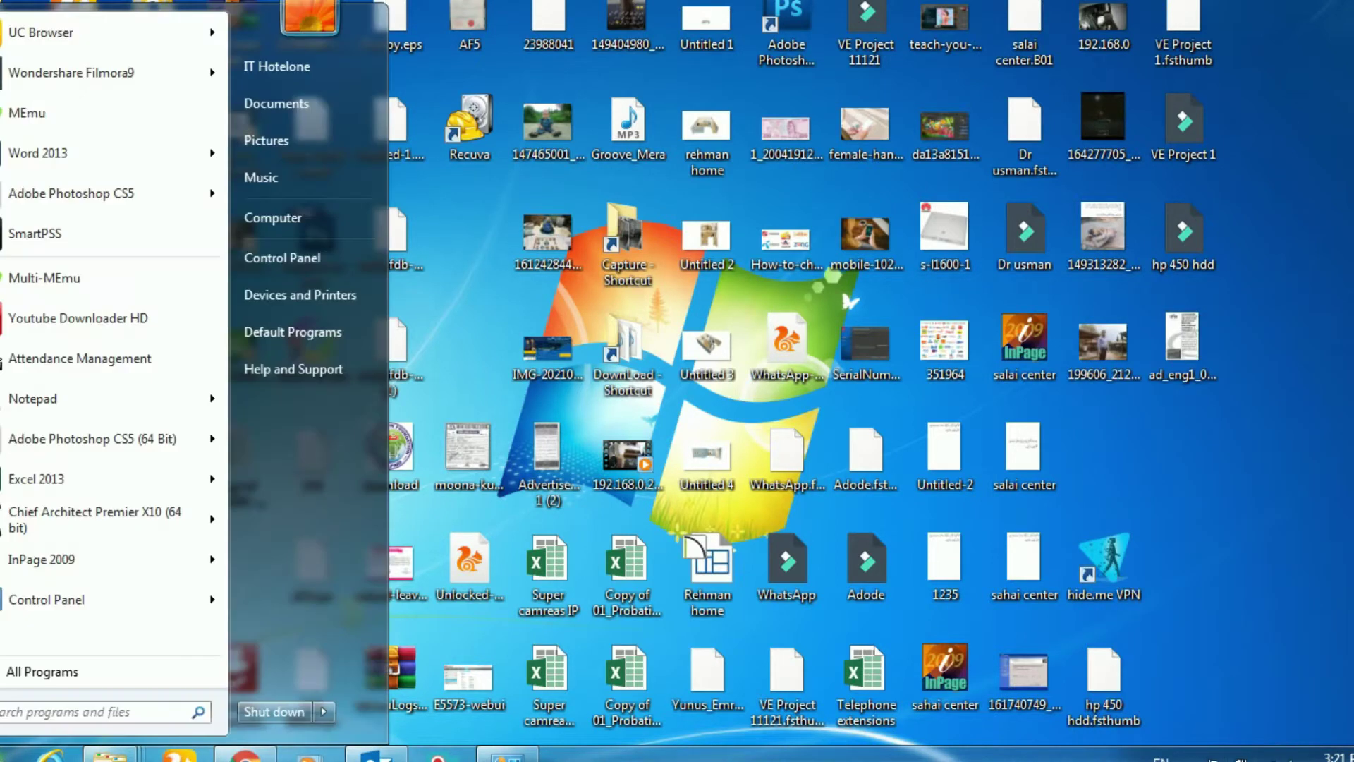
left_click(323, 298)
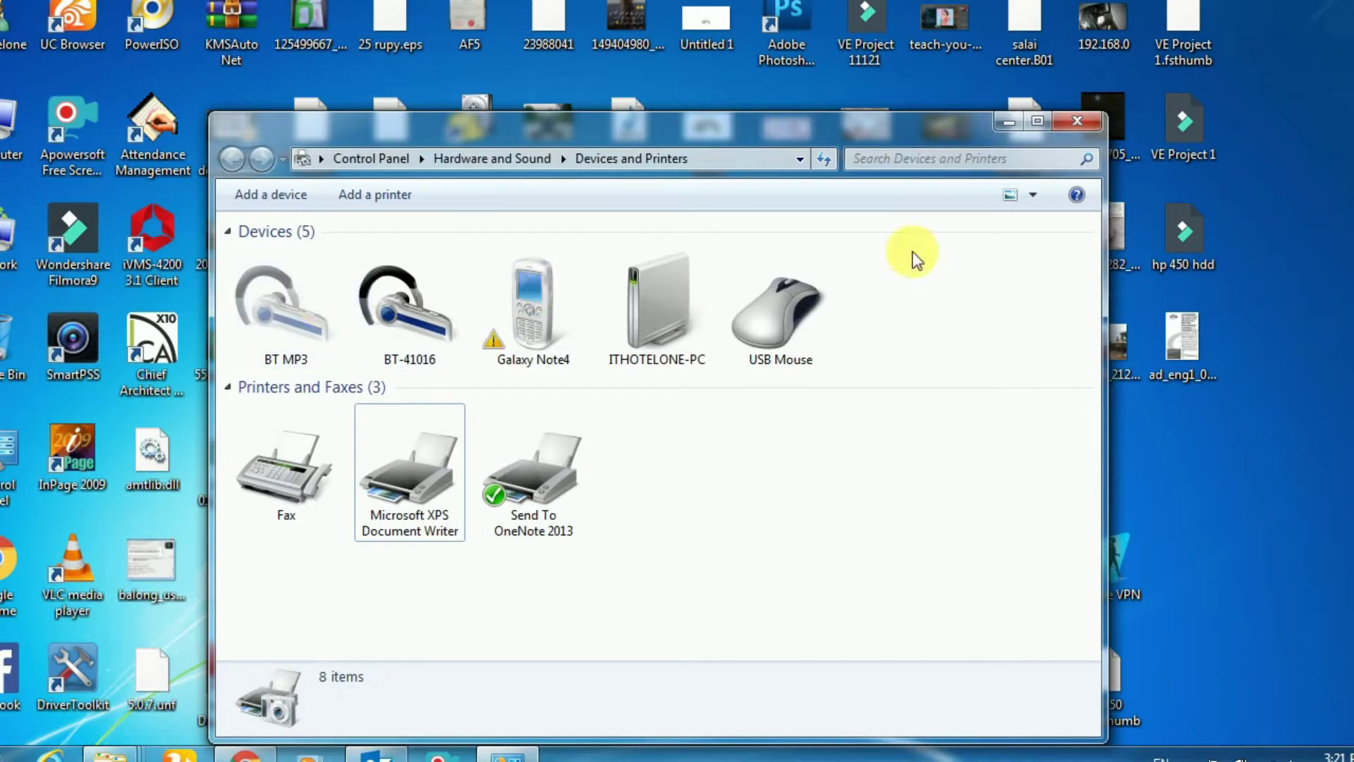
left_click(1037, 124)
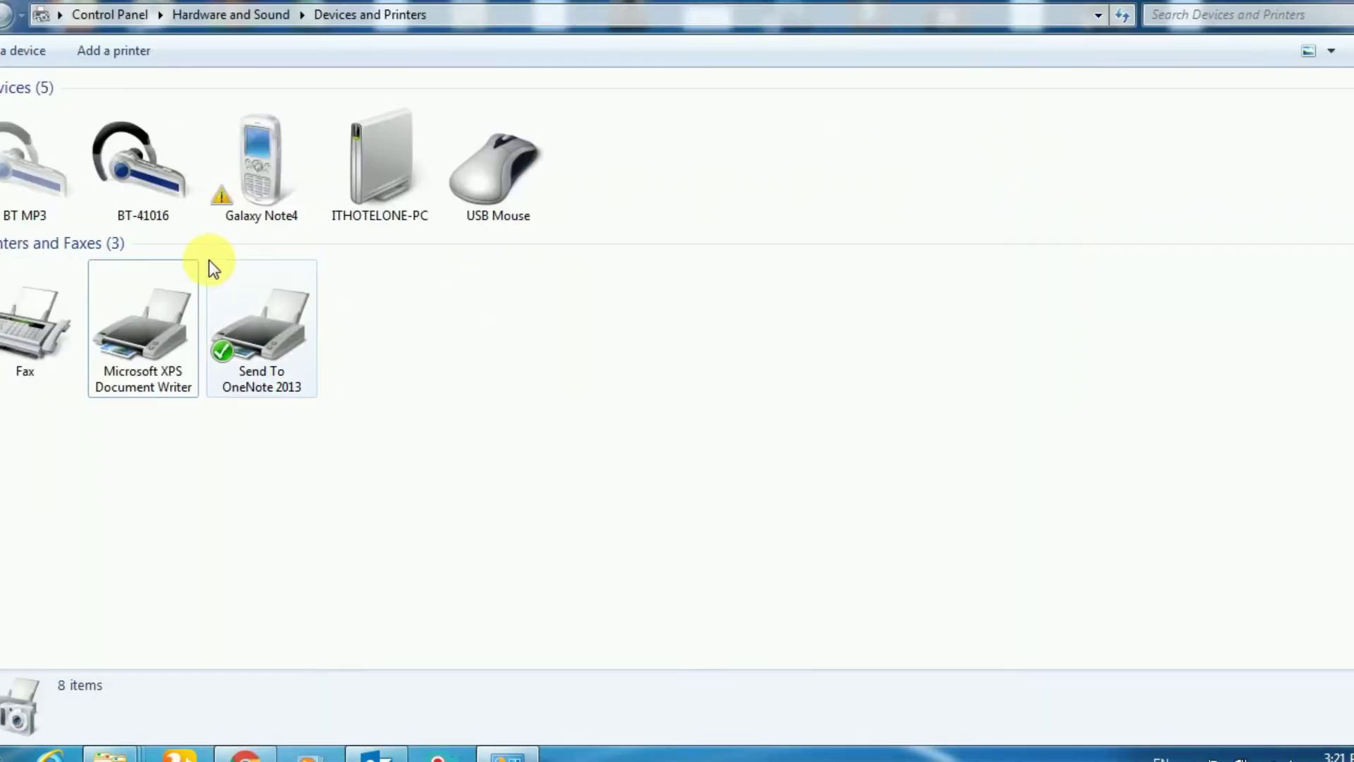
Start adding a network, wireless or Bluetooth printer and choose the HP LaserJet P2015 Series at 192.168.0.17.
left_click(112, 52)
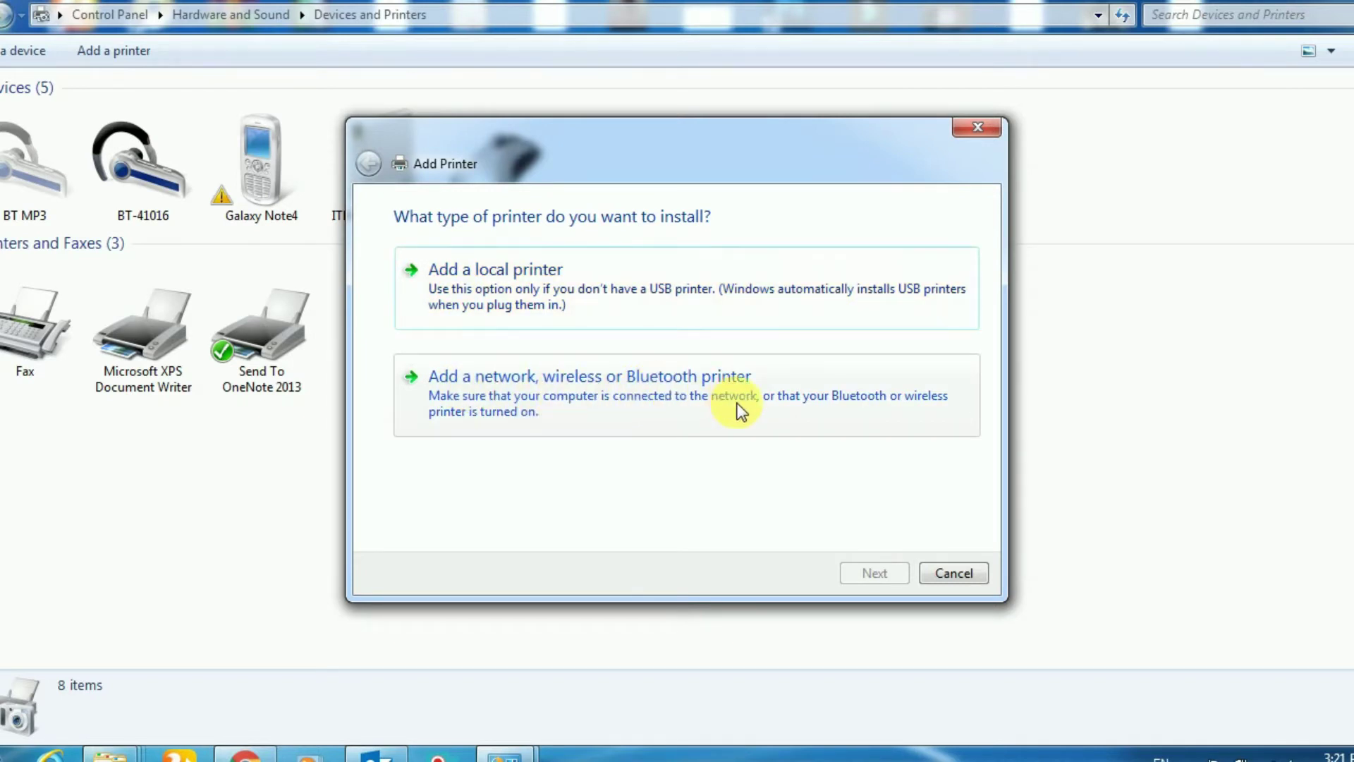
left_click(495, 384)
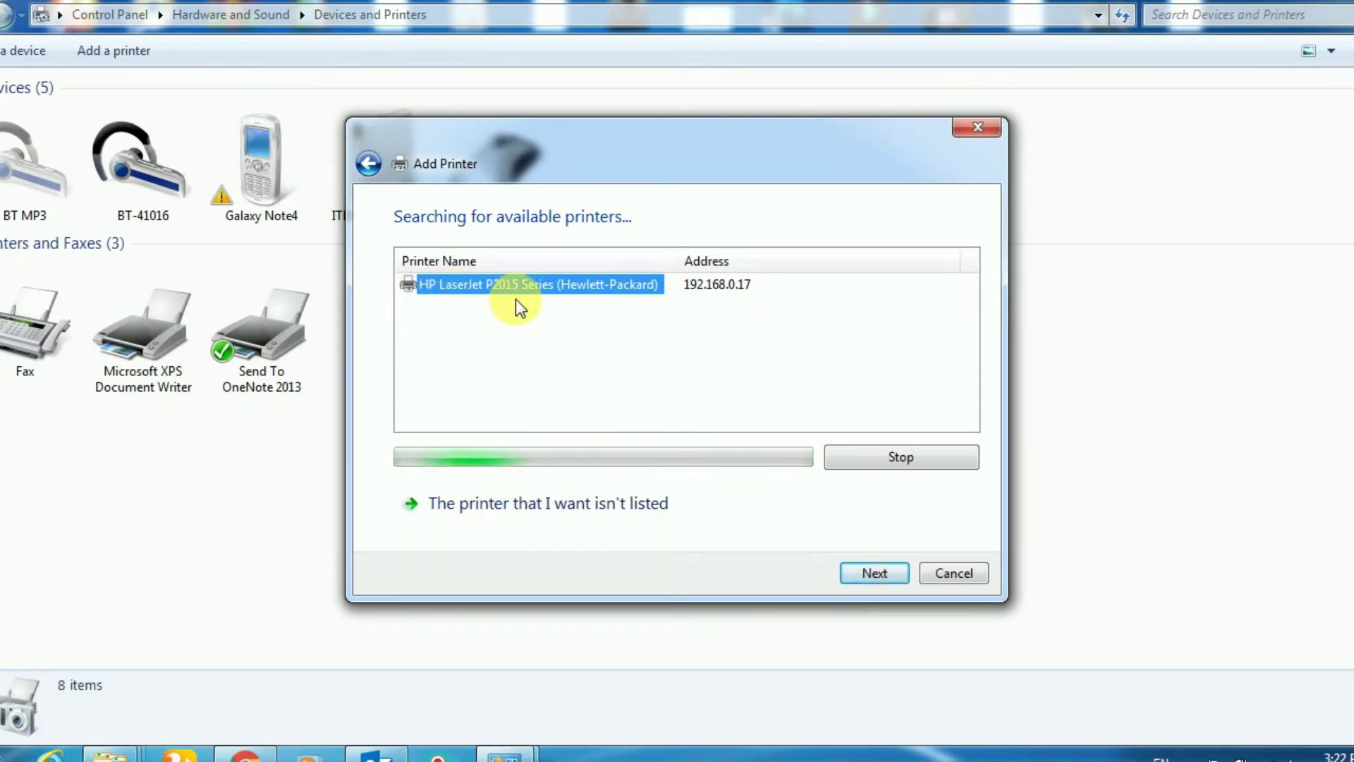
left_click(876, 573)
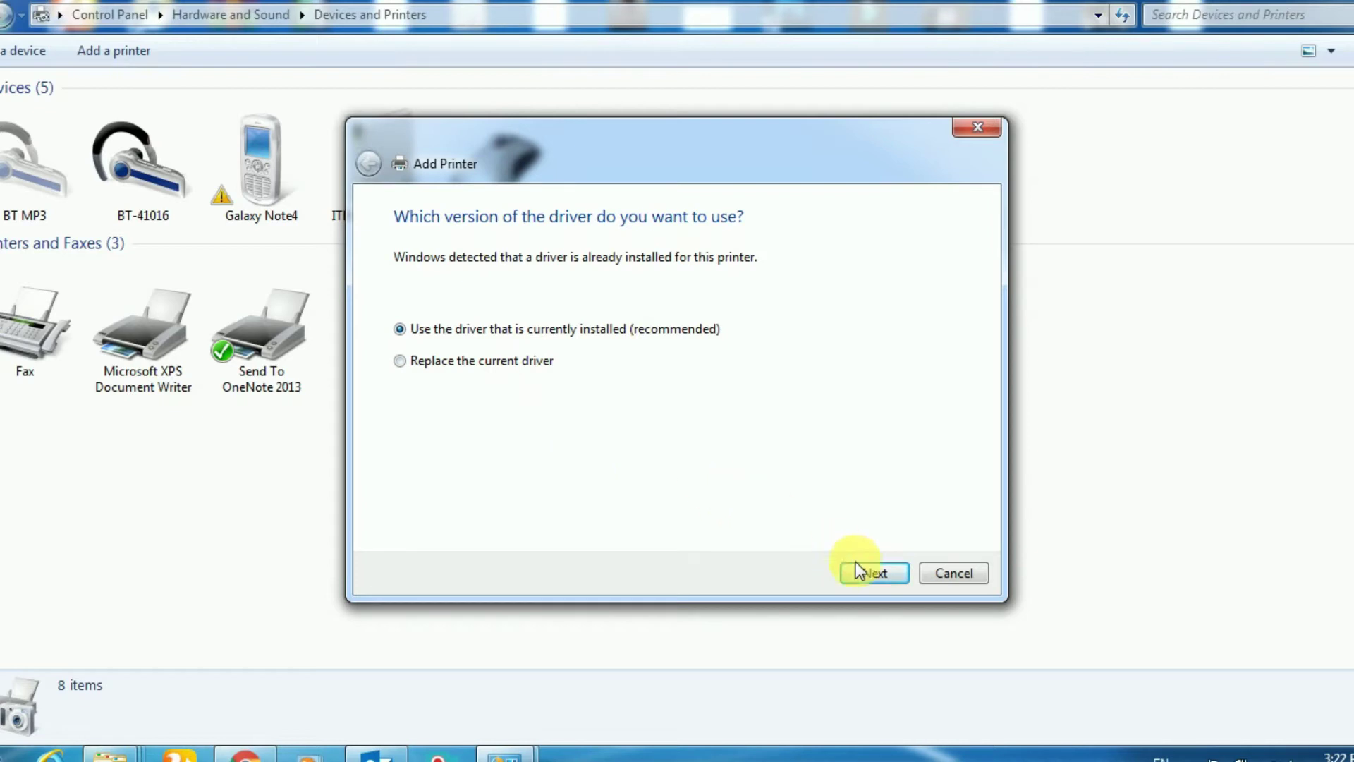
Install the printer with the currently installed driver and the suggested name, without sharing it.
left_click(875, 573)
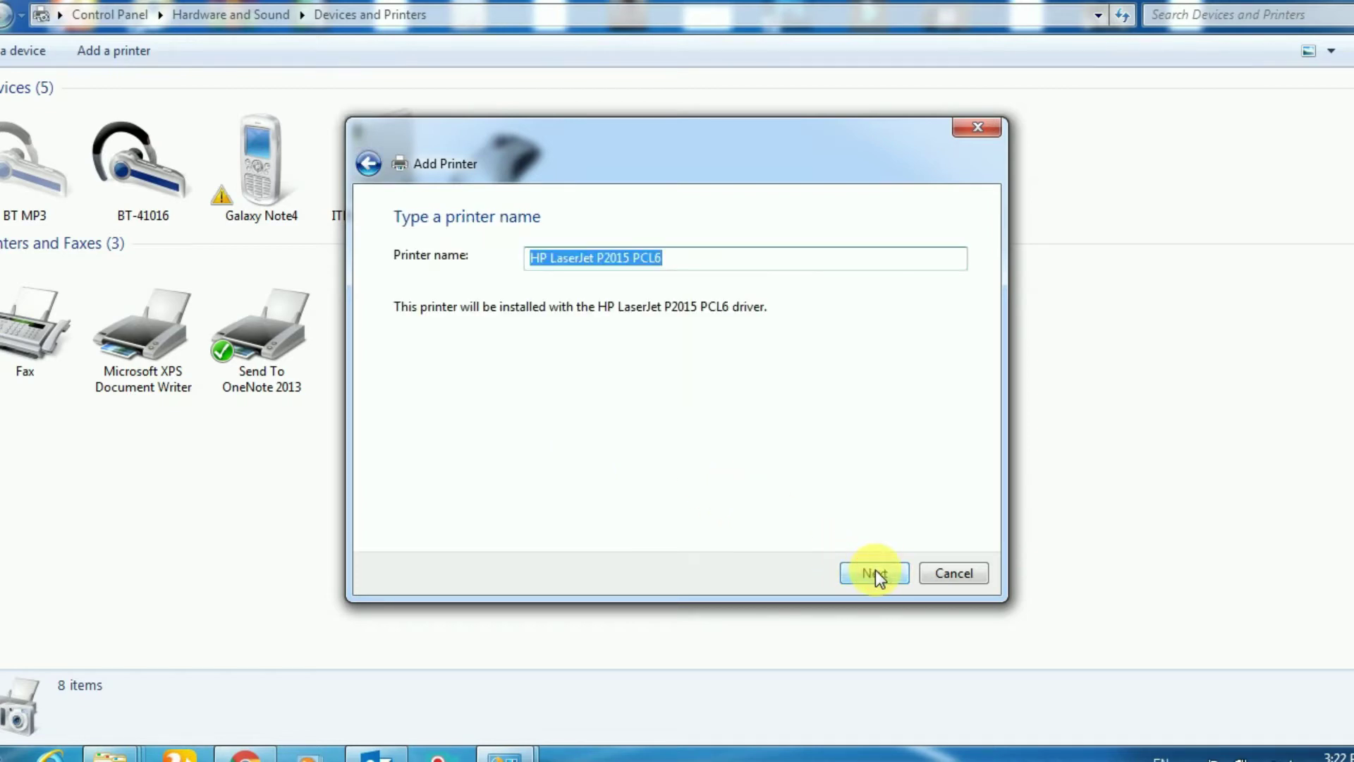
left_click(875, 573)
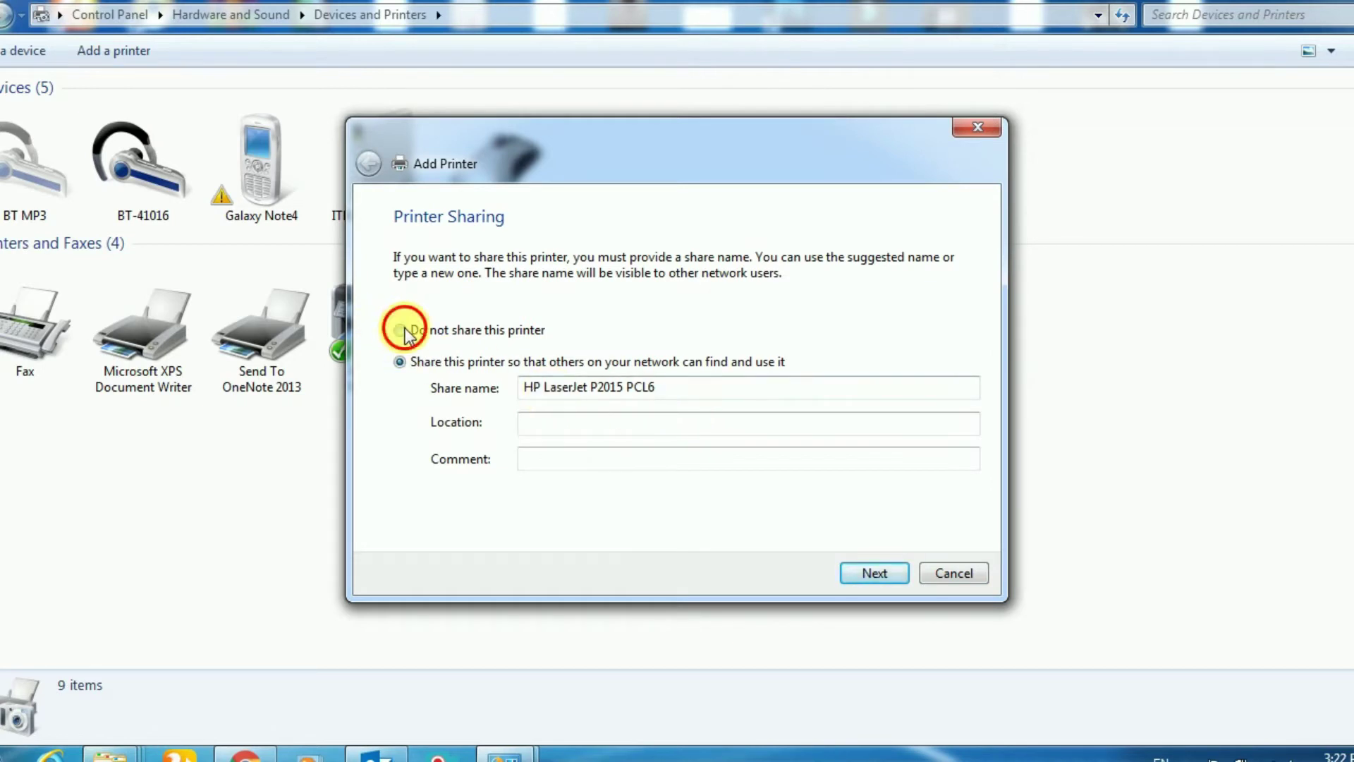
left_click(405, 334)
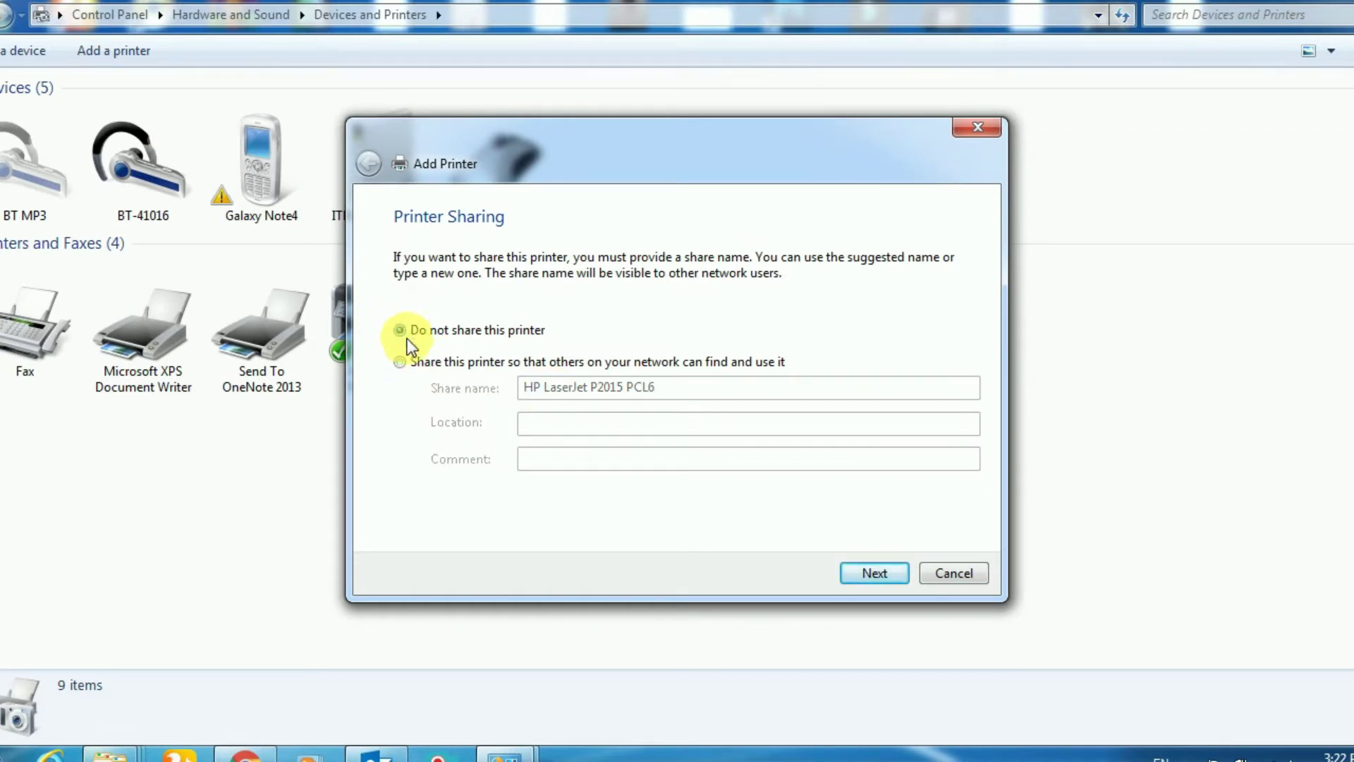
left_click(876, 573)
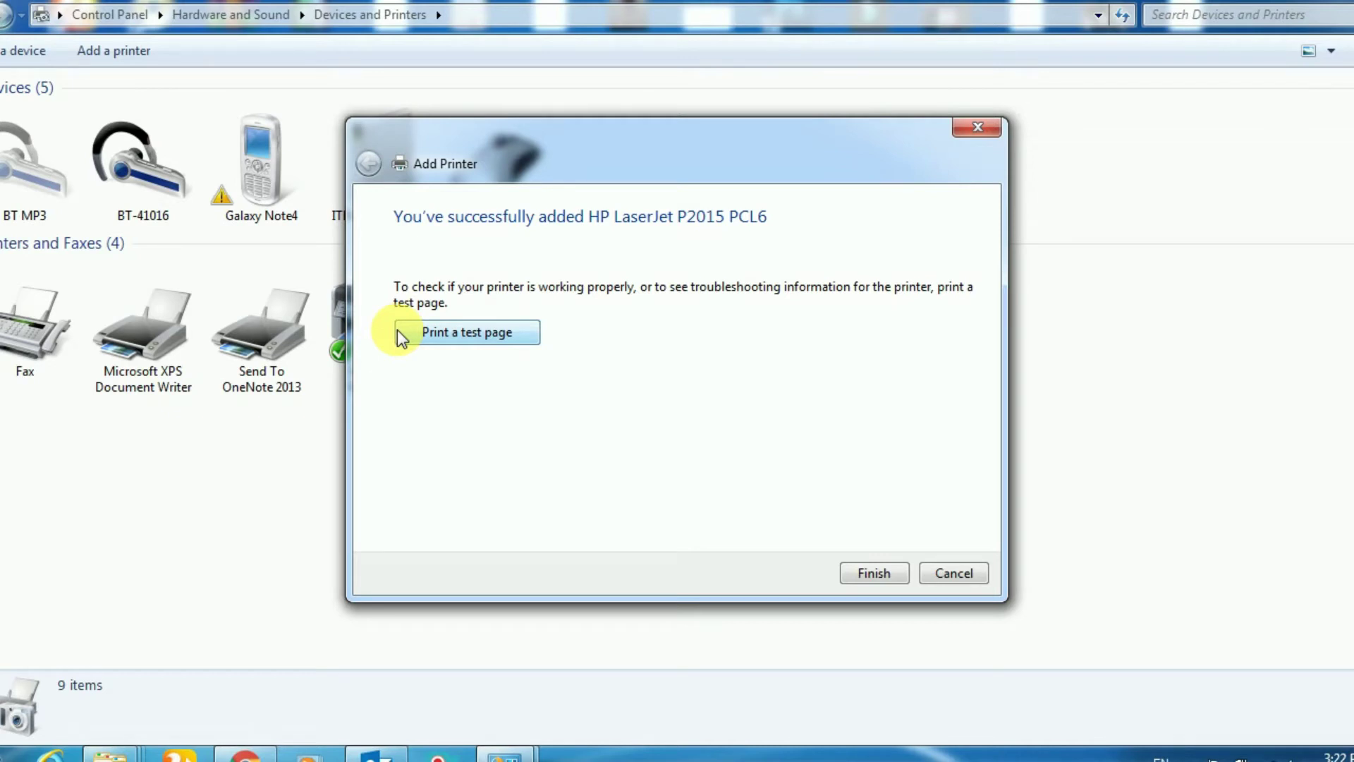
Print a test page on the new printer and finish the Add Printer setup.
left_click(447, 335)
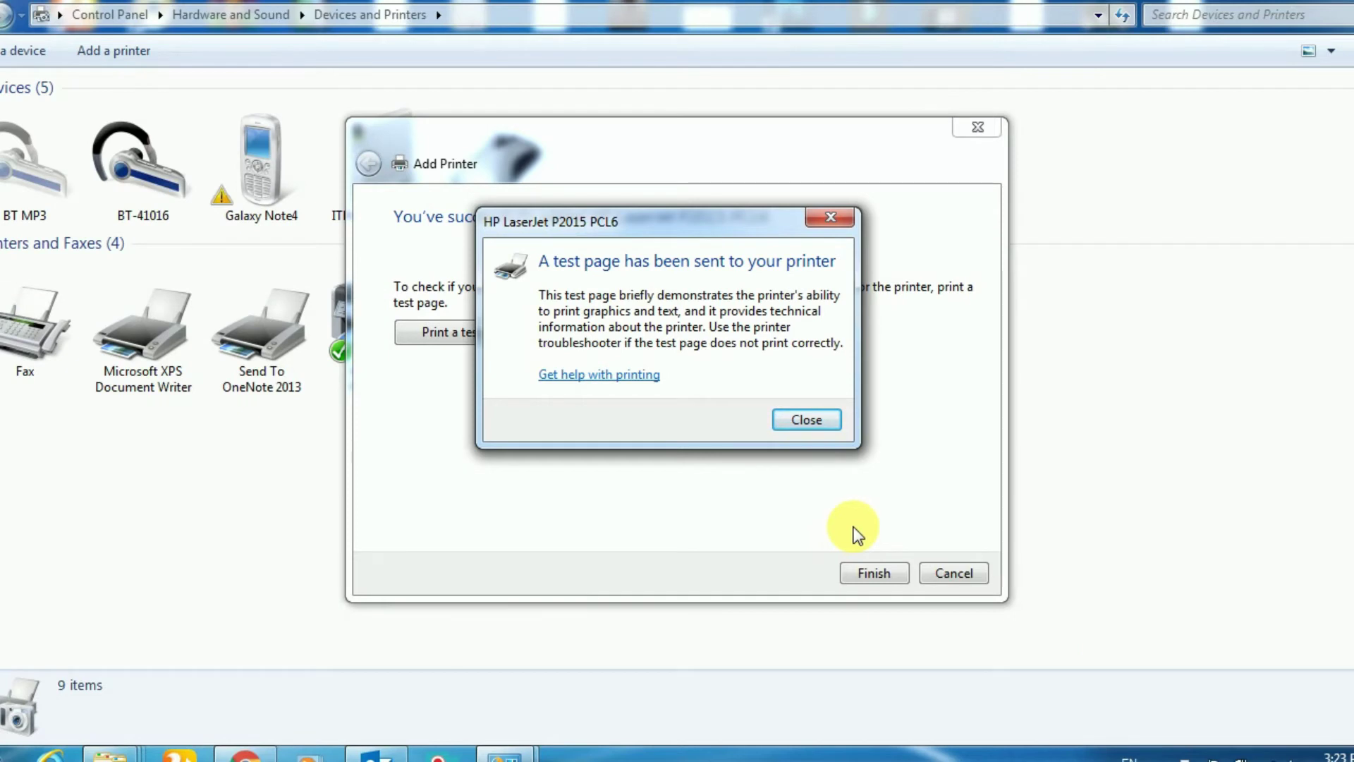
left_click(831, 421)
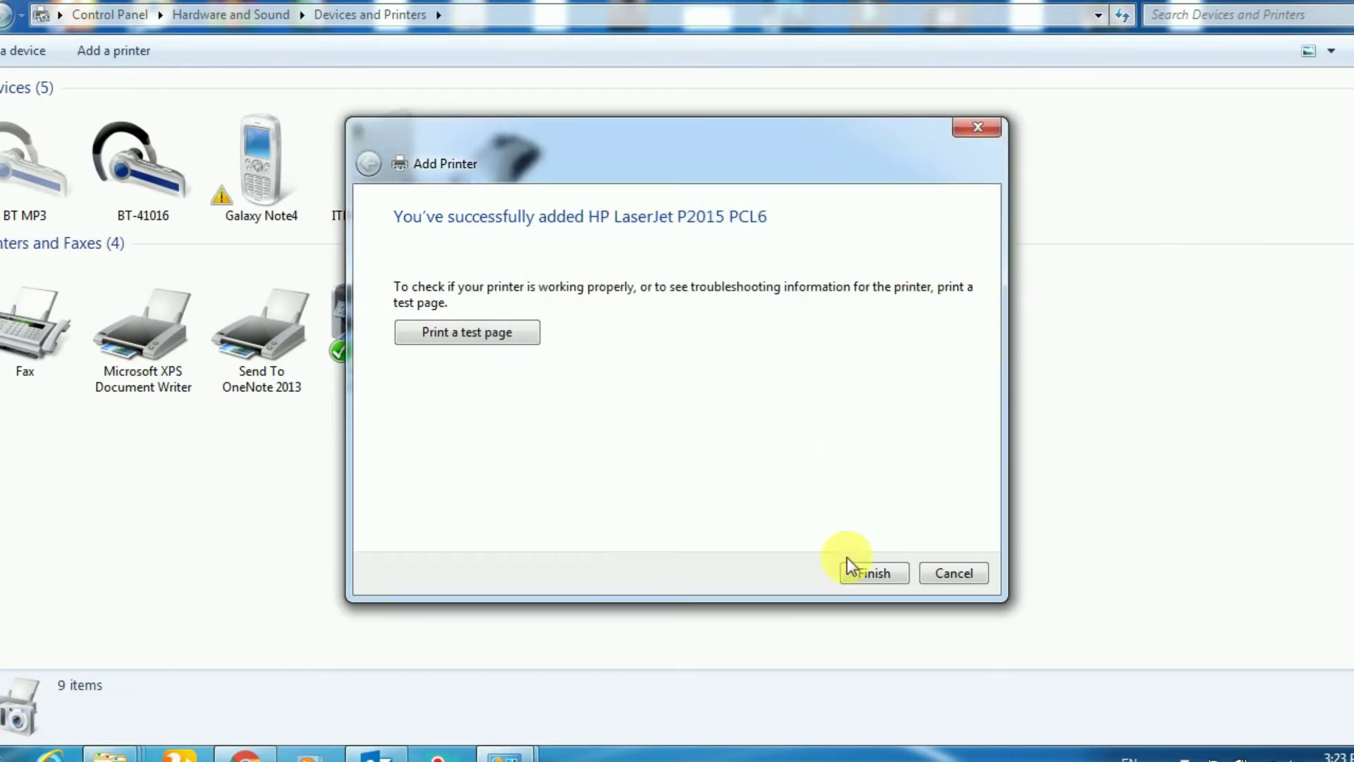
left_click(876, 581)
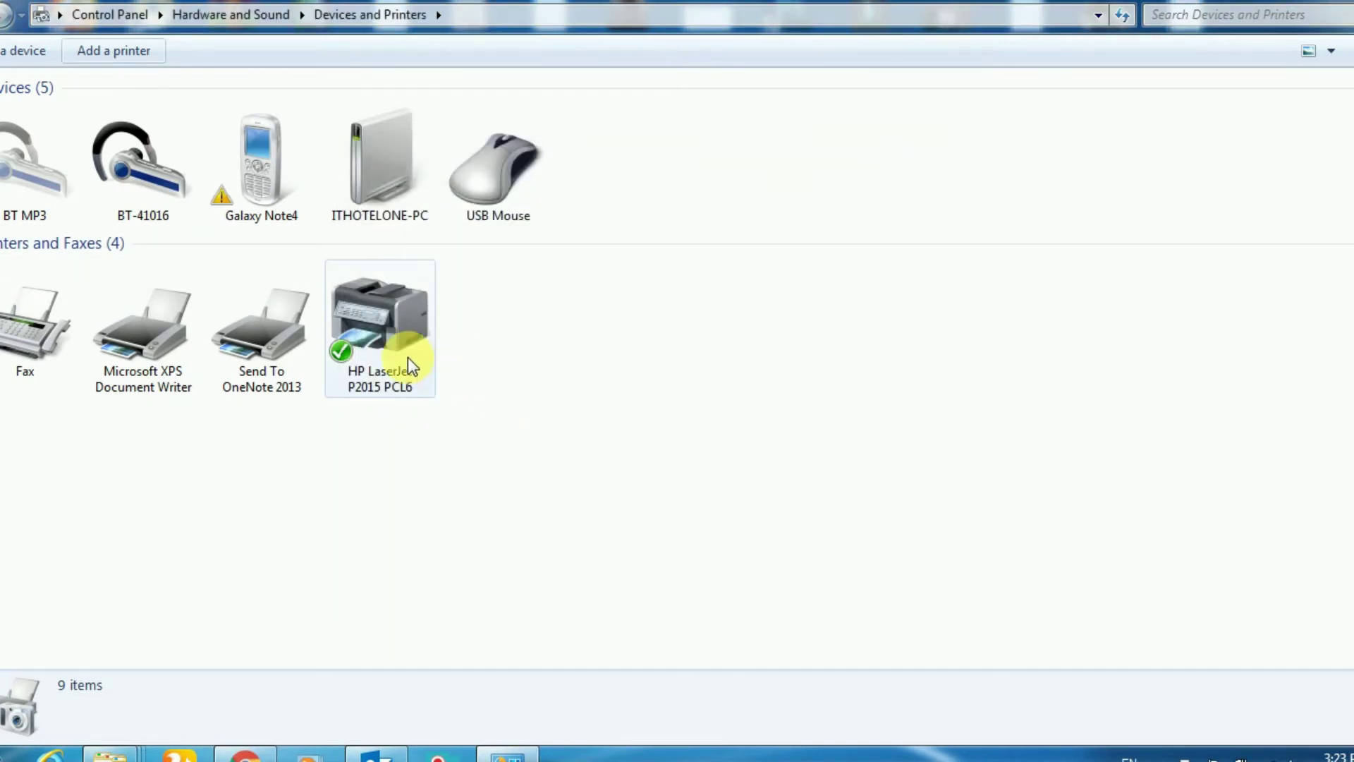
Rename the new HP LaserJet printer as HP LaserJet P2015 PCL6 office in its printer properties.
right_click(408, 357)
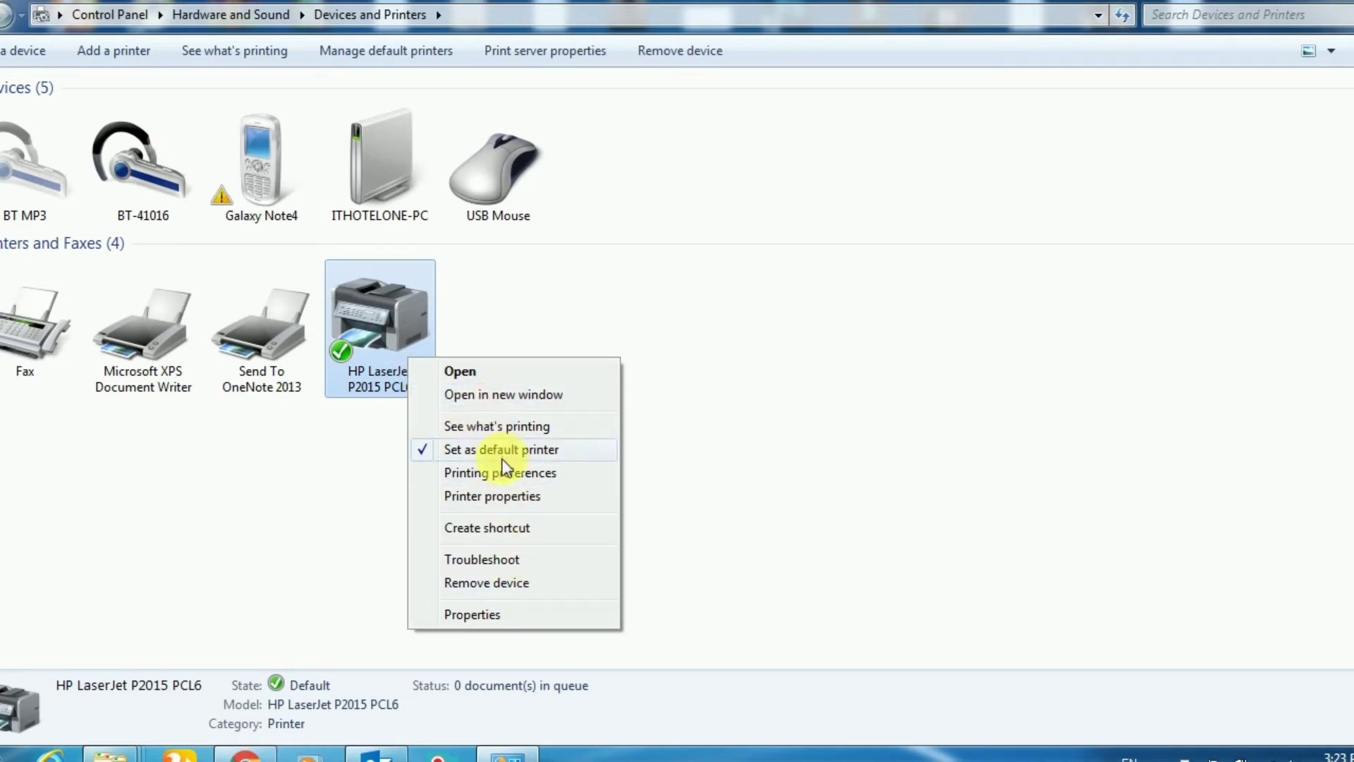
left_click(511, 498)
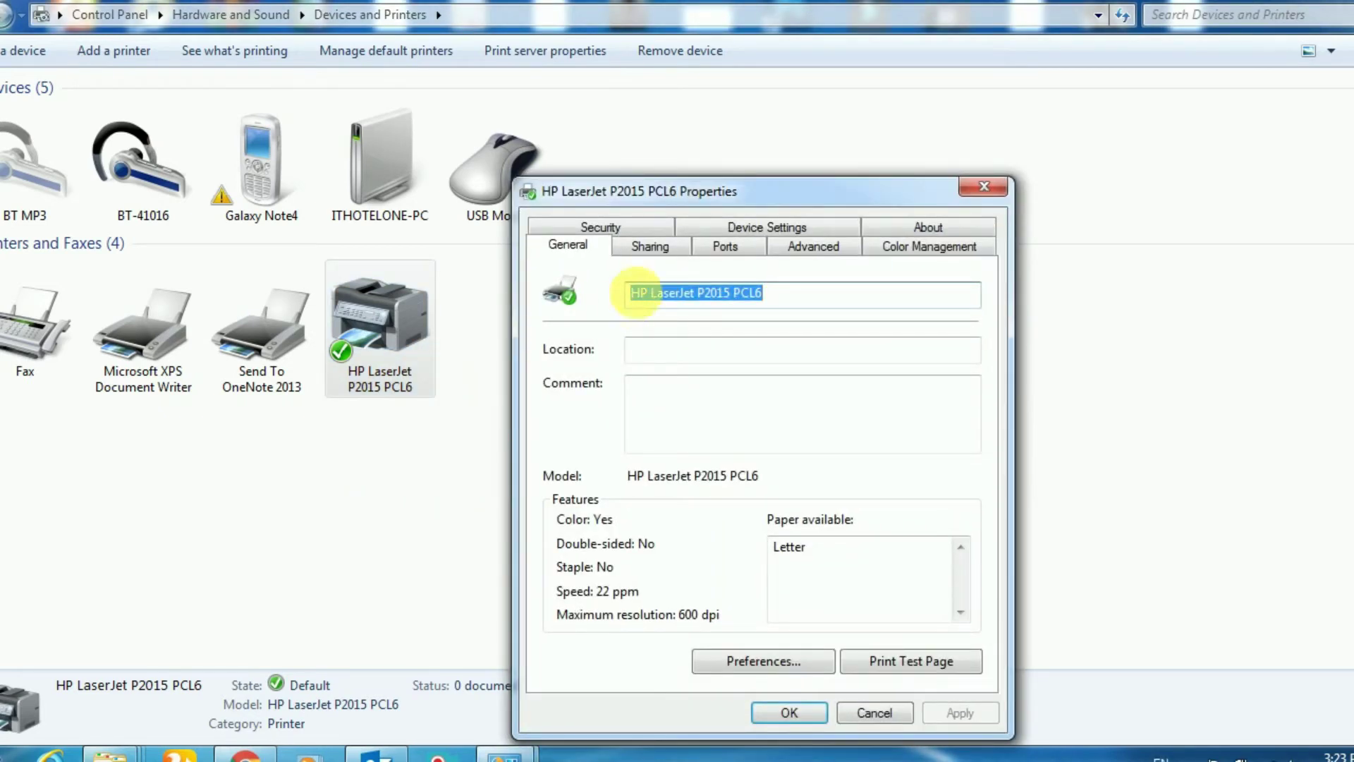
left_click(804, 307)
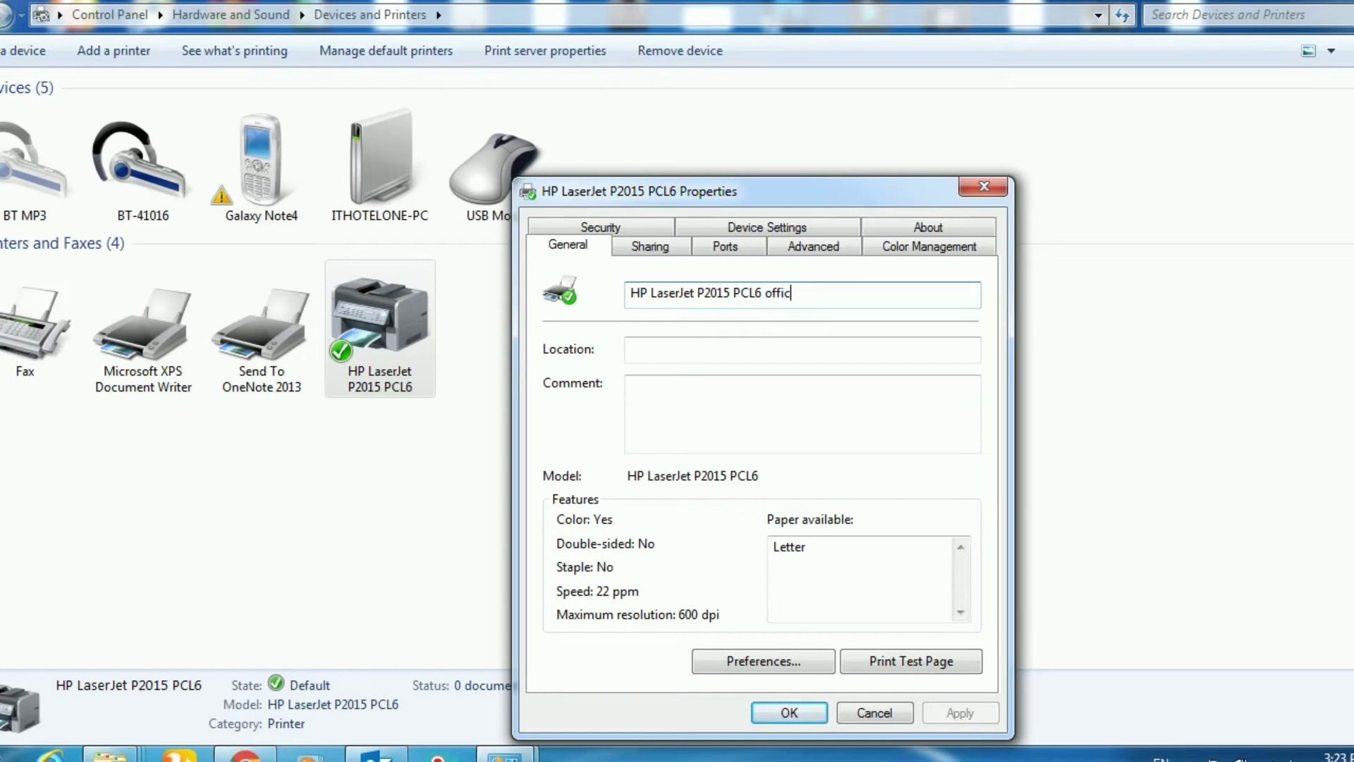
type("office")
left_click(802, 708)
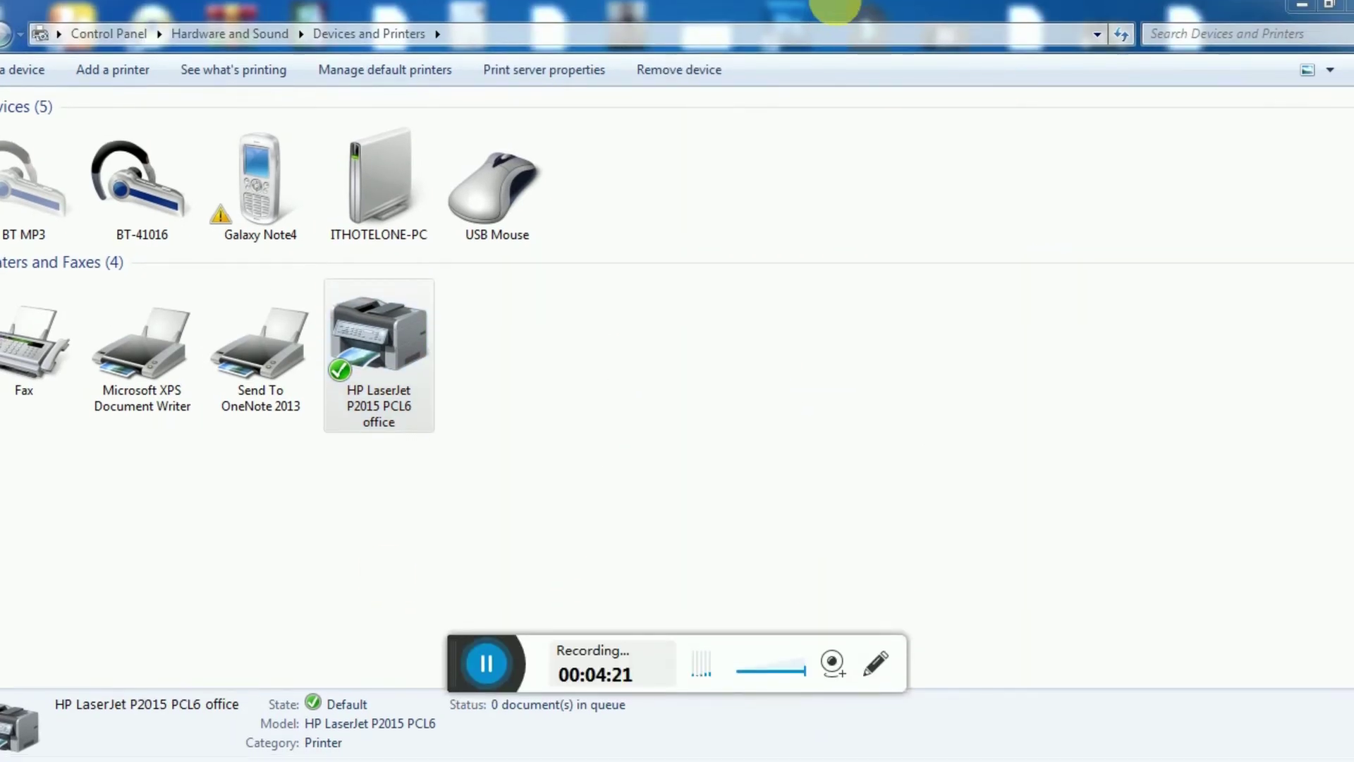
Search the installed programs for "word" and launch Word 2013.
left_click(14, 759)
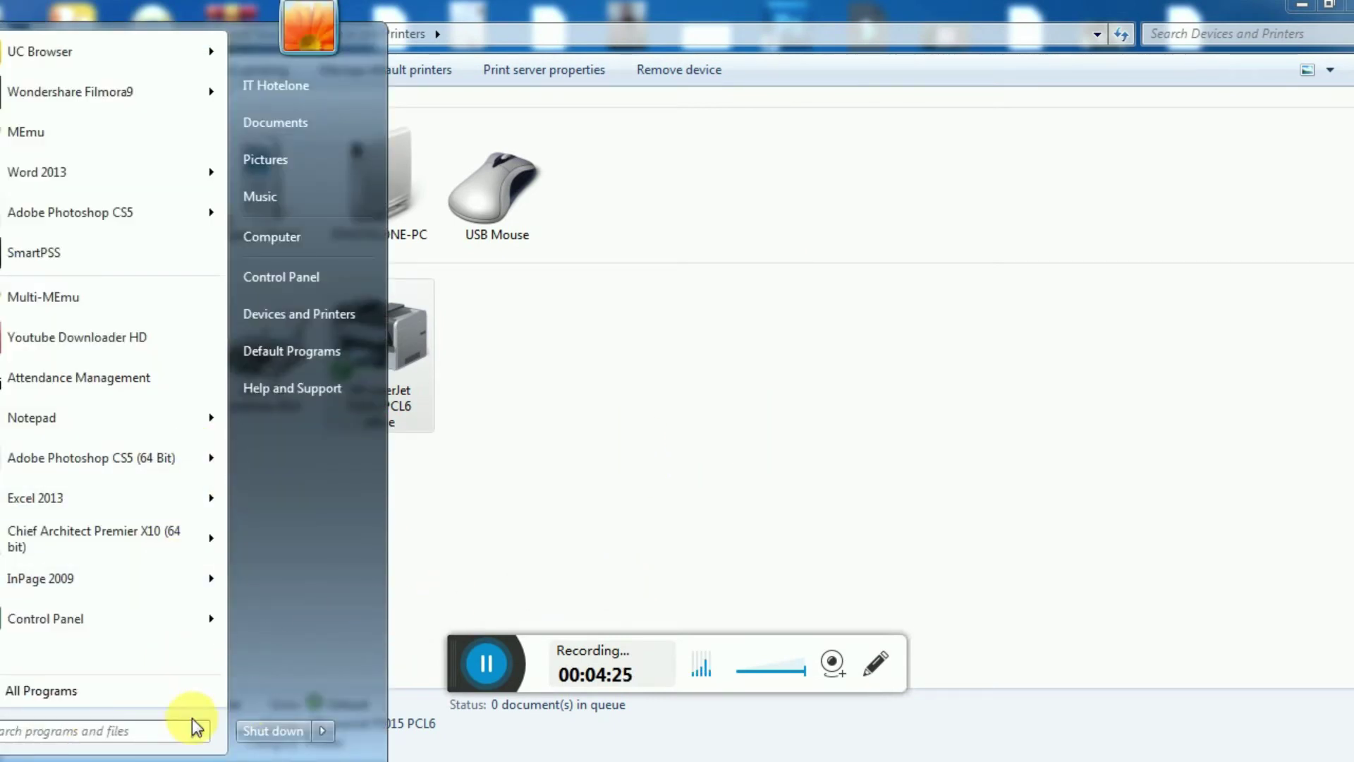
left_click(166, 733)
type("word")
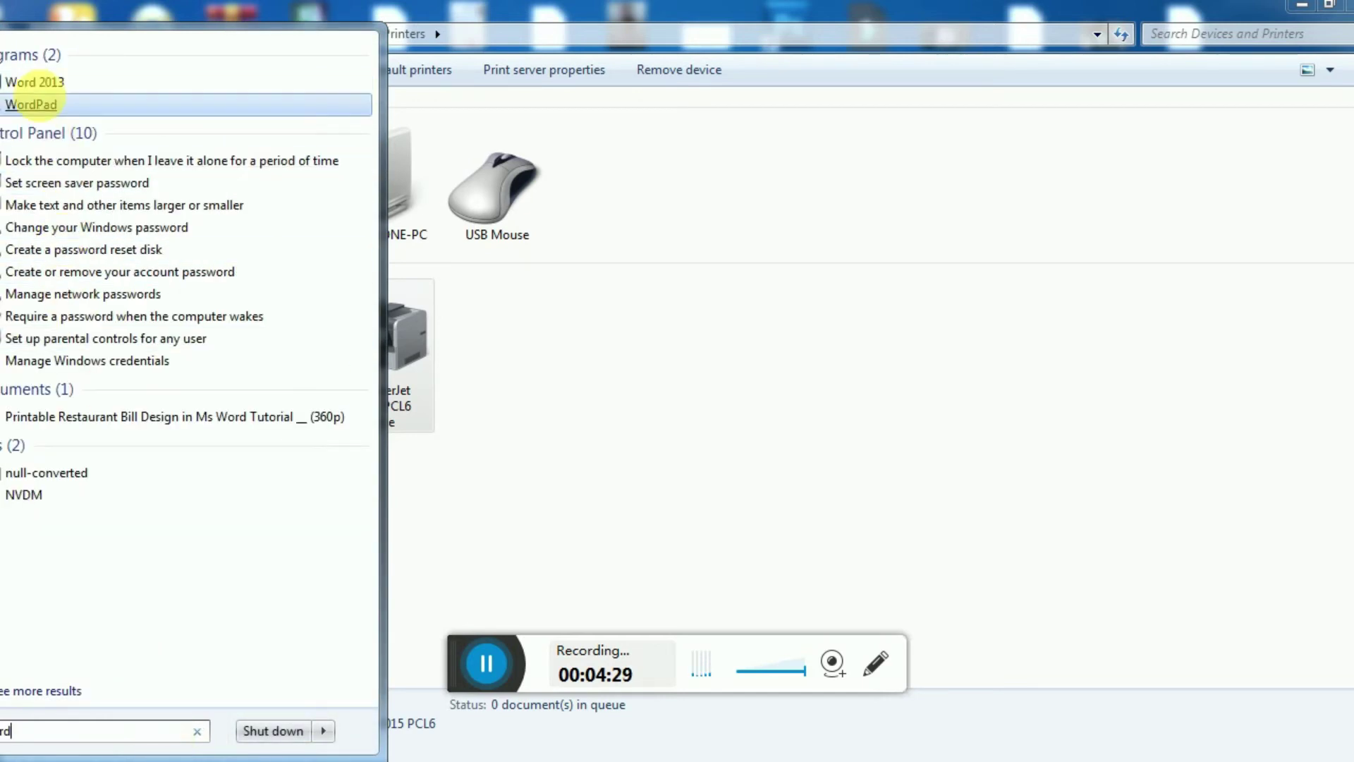
key("Return")
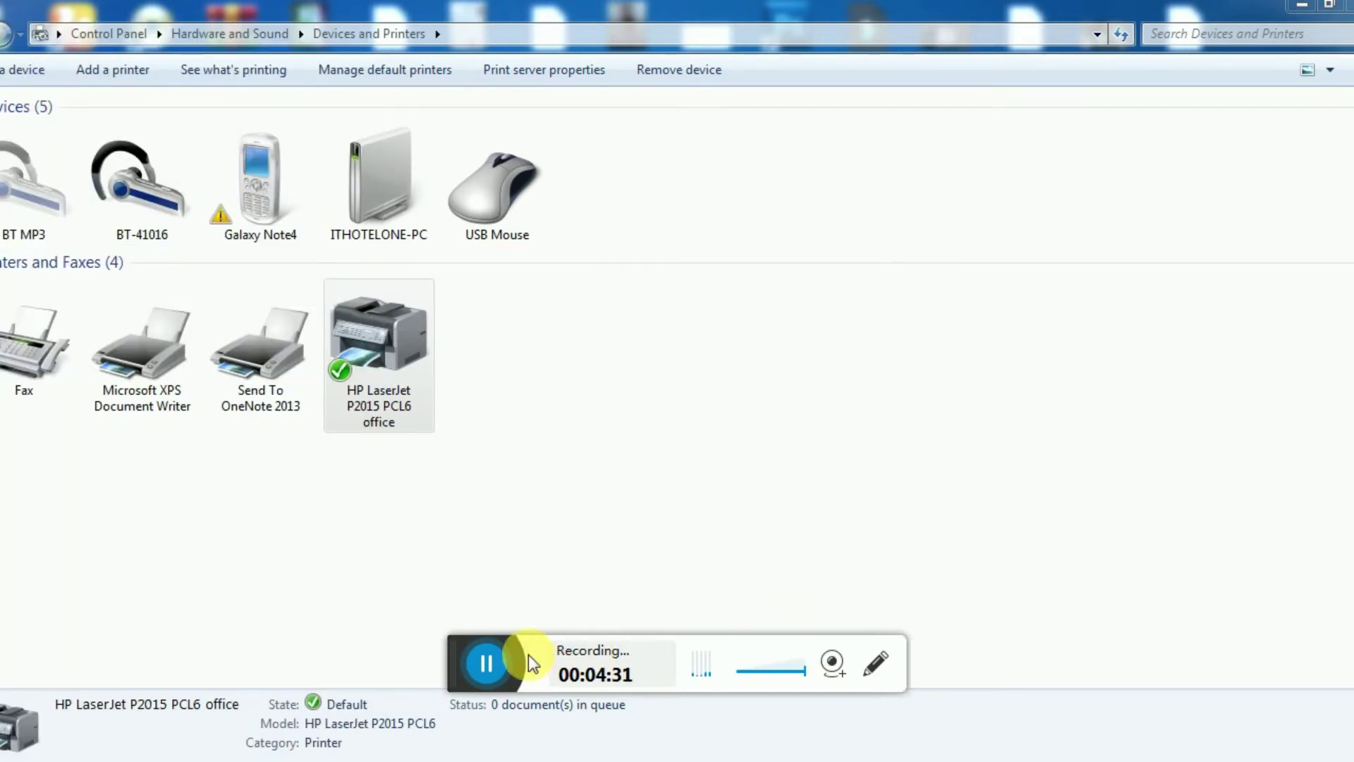
left_click_drag(462, 670, 467, 761)
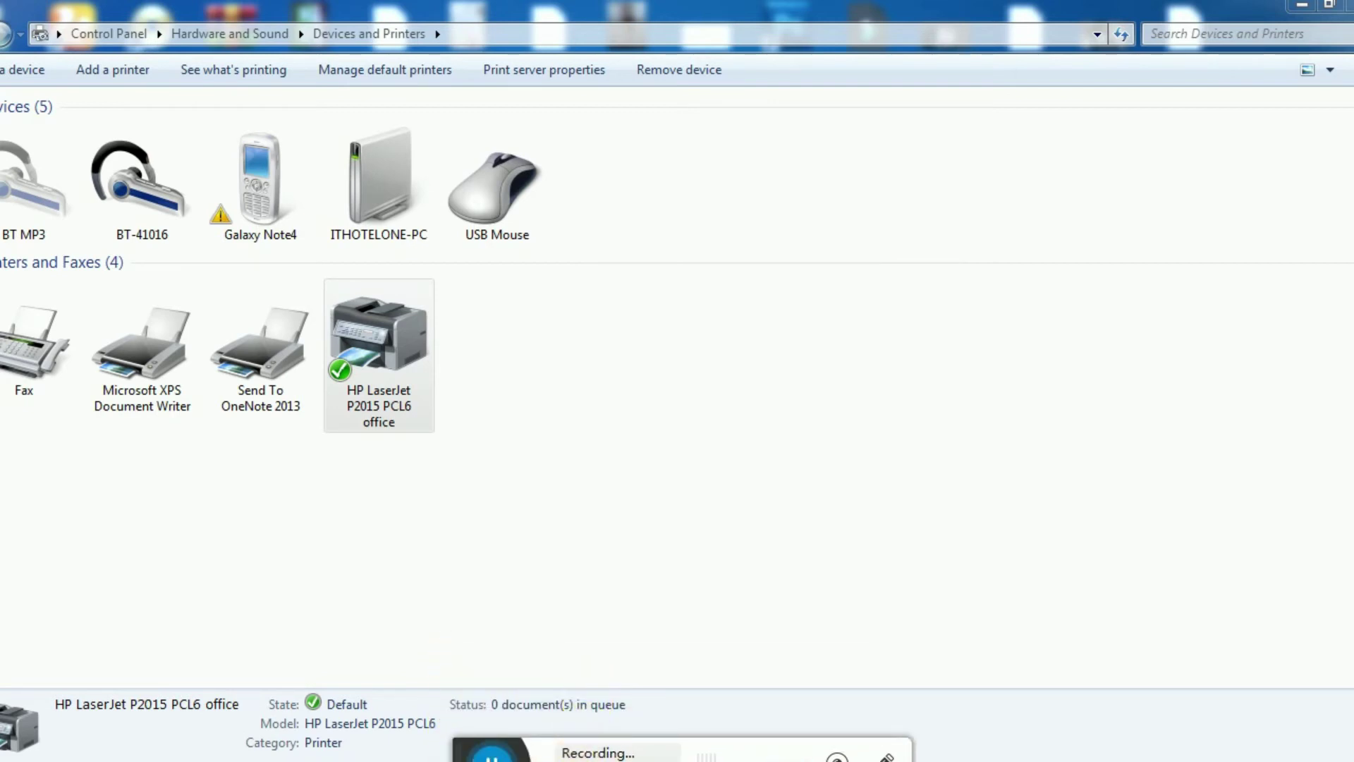
left_click(589, 761)
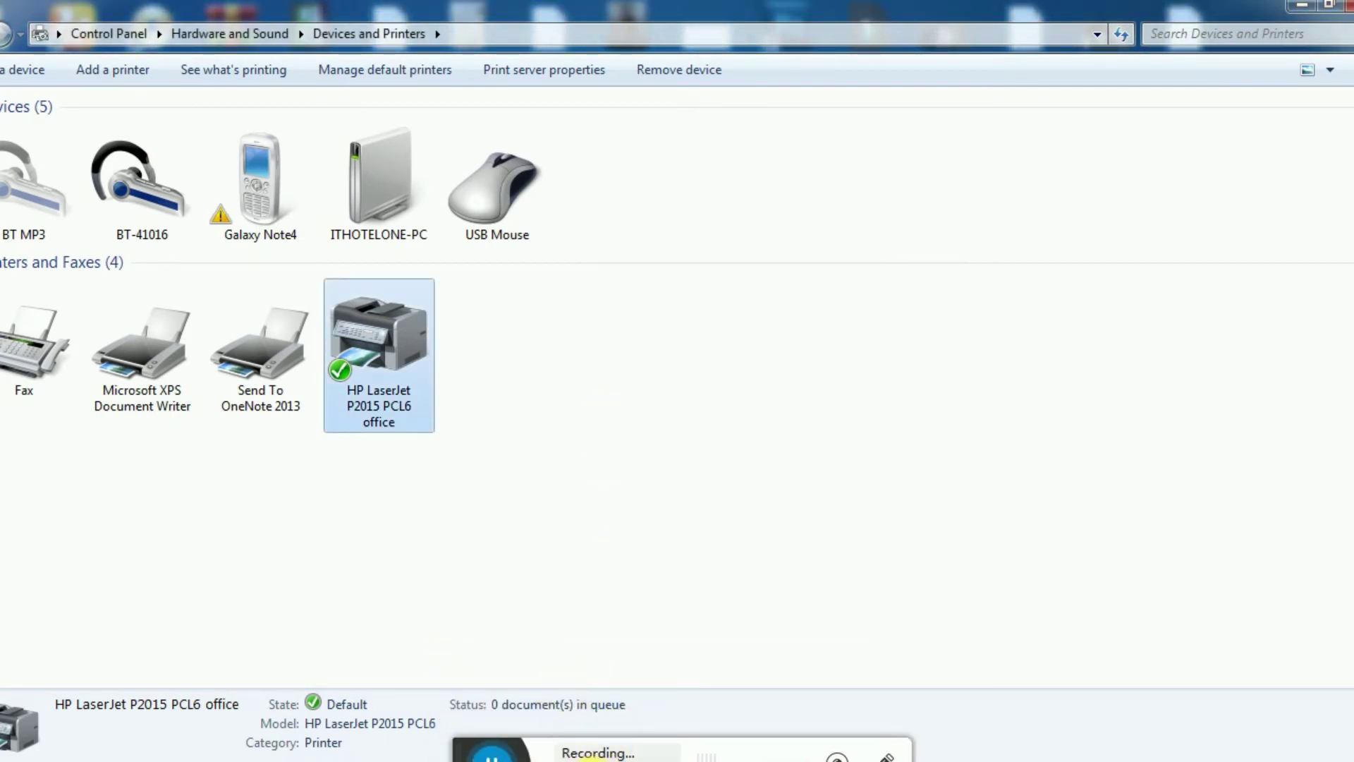
left_click(572, 670)
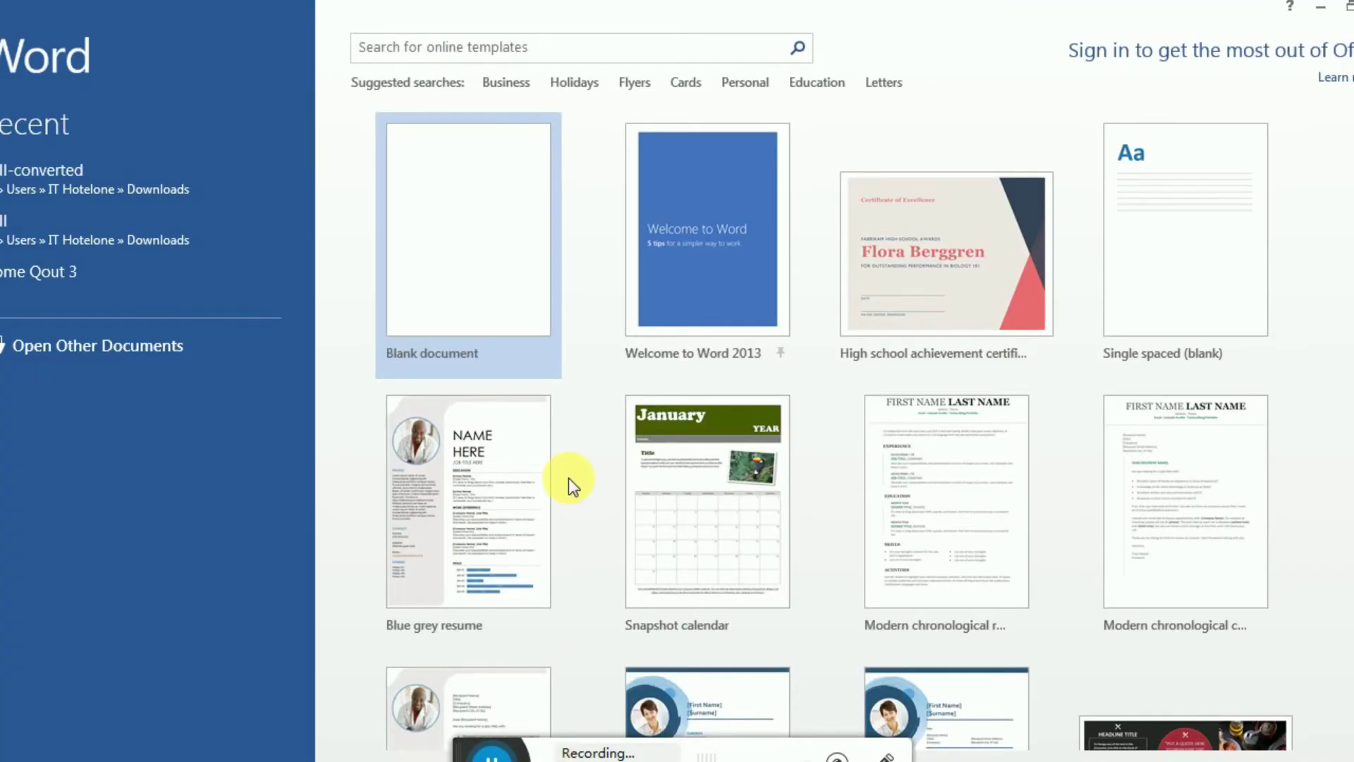
Create a blank document and enter the text MY PRINT.
left_click(521, 269)
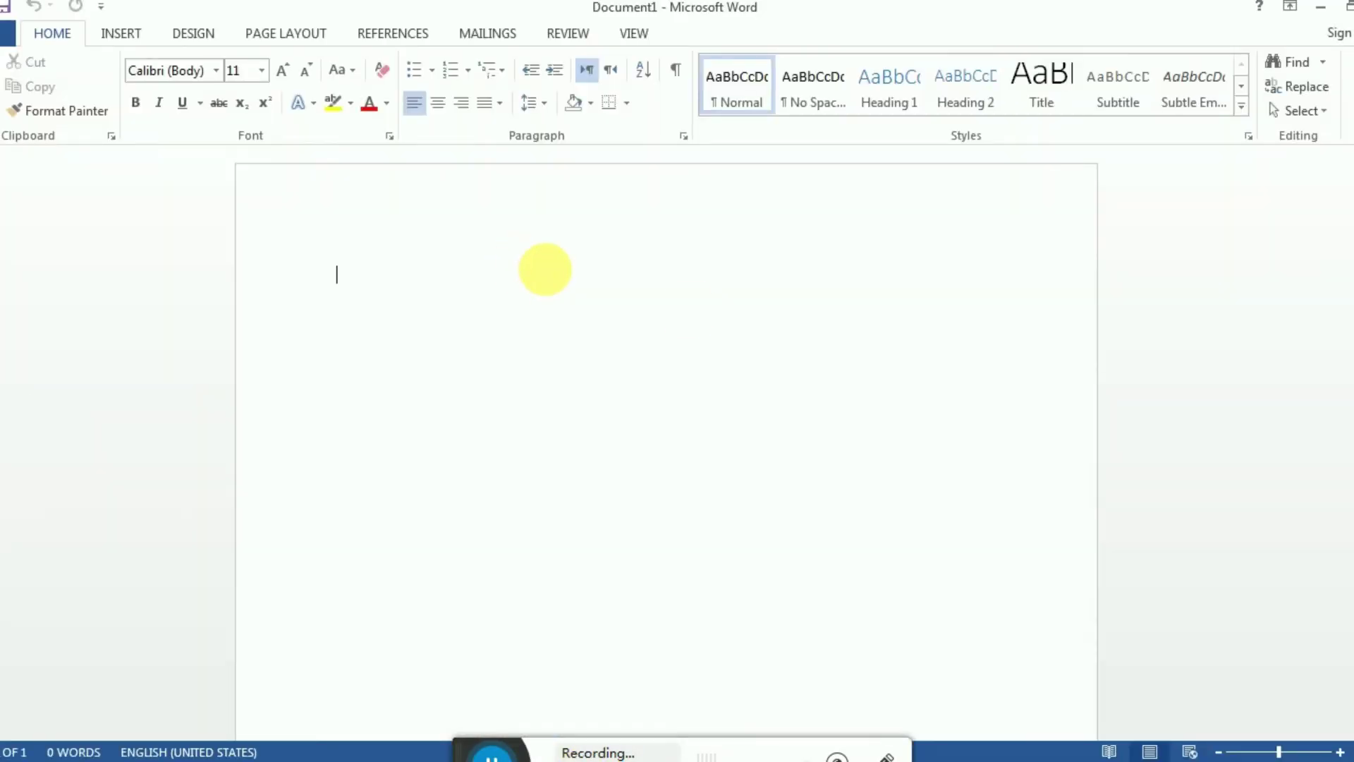
type("MY")
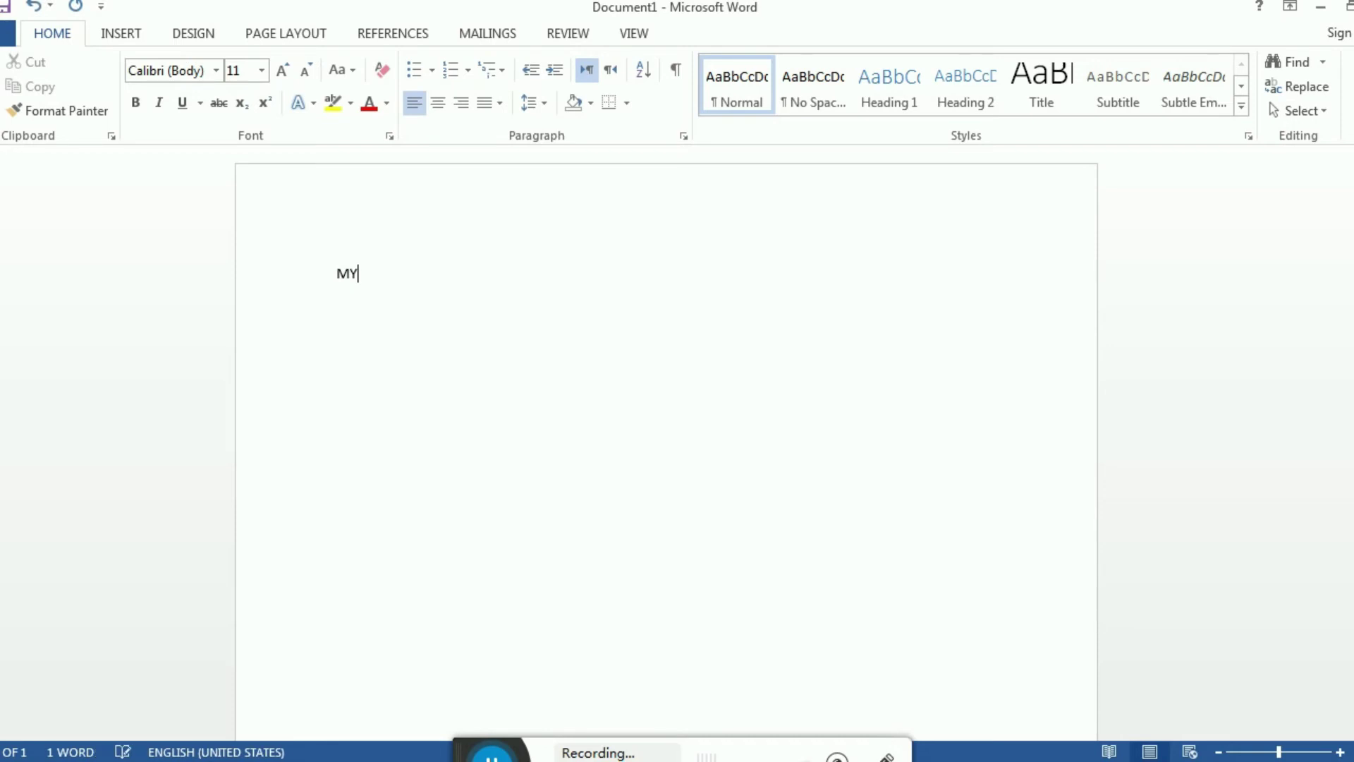
type(" PRINT")
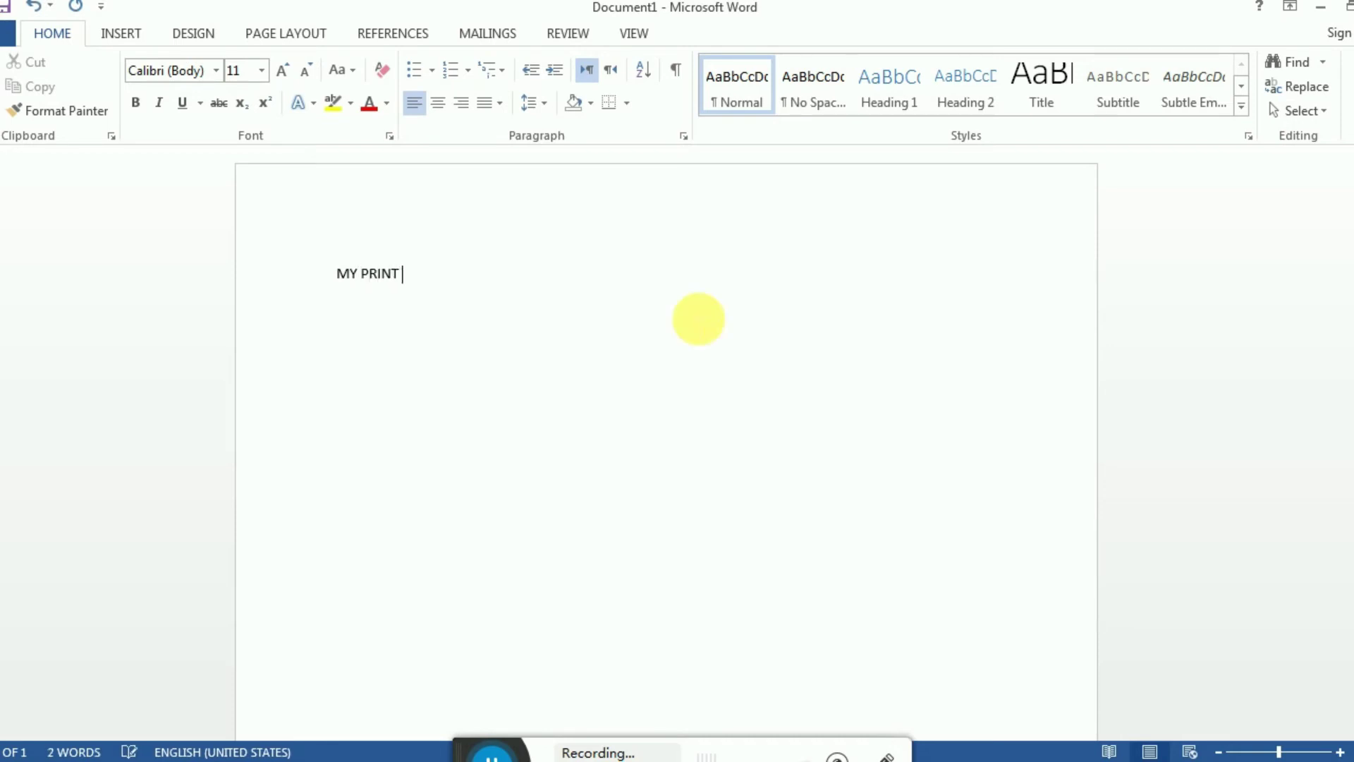
Enlarge the MY PRINT text to font size 72.
left_click(271, 265)
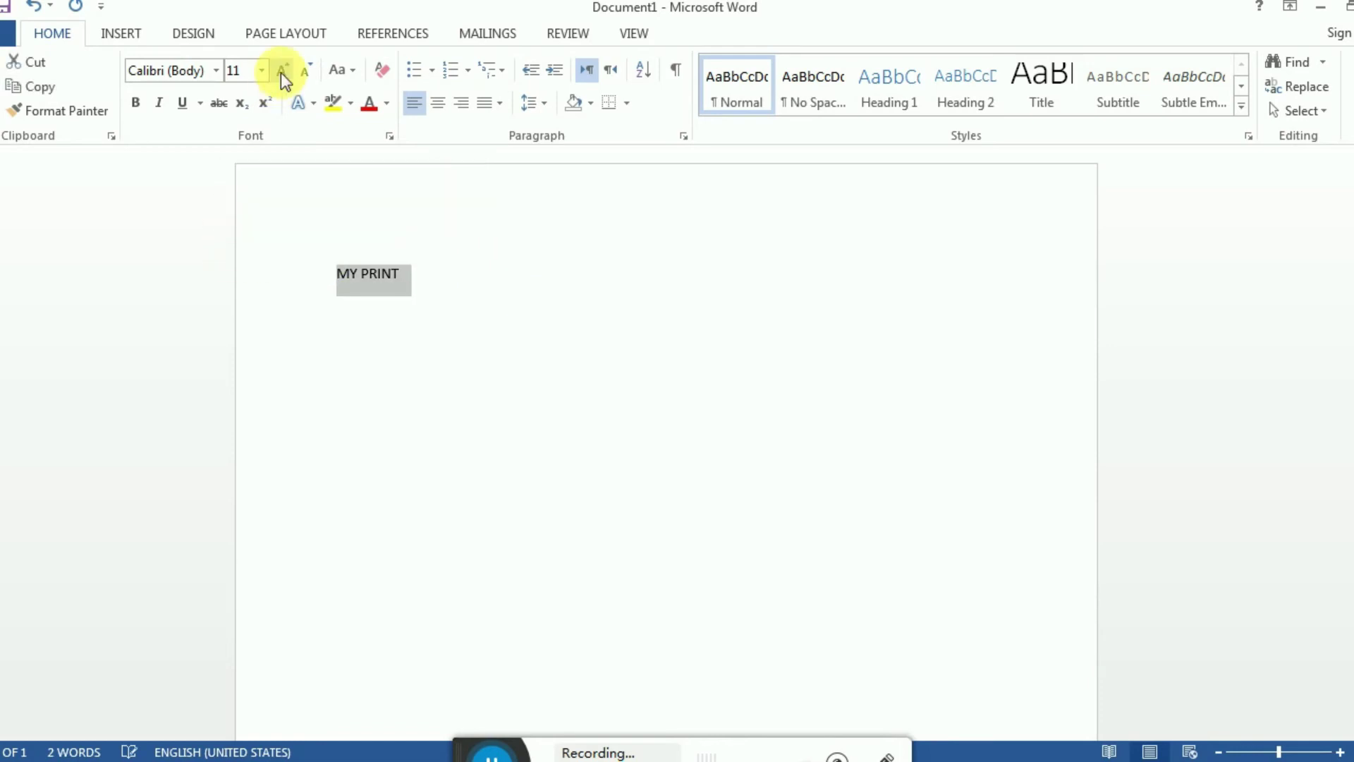
left_click(348, 75)
left_click(325, 75)
left_click(283, 71)
left_click(282, 71)
left_click(282, 71)
left_click(282, 70)
left_click(282, 70)
left_click(282, 70)
left_click(282, 71)
left_click(283, 70)
left_click(282, 70)
left_click(282, 71)
left_click(282, 70)
left_click(282, 70)
left_click(455, 466)
left_click(774, 366)
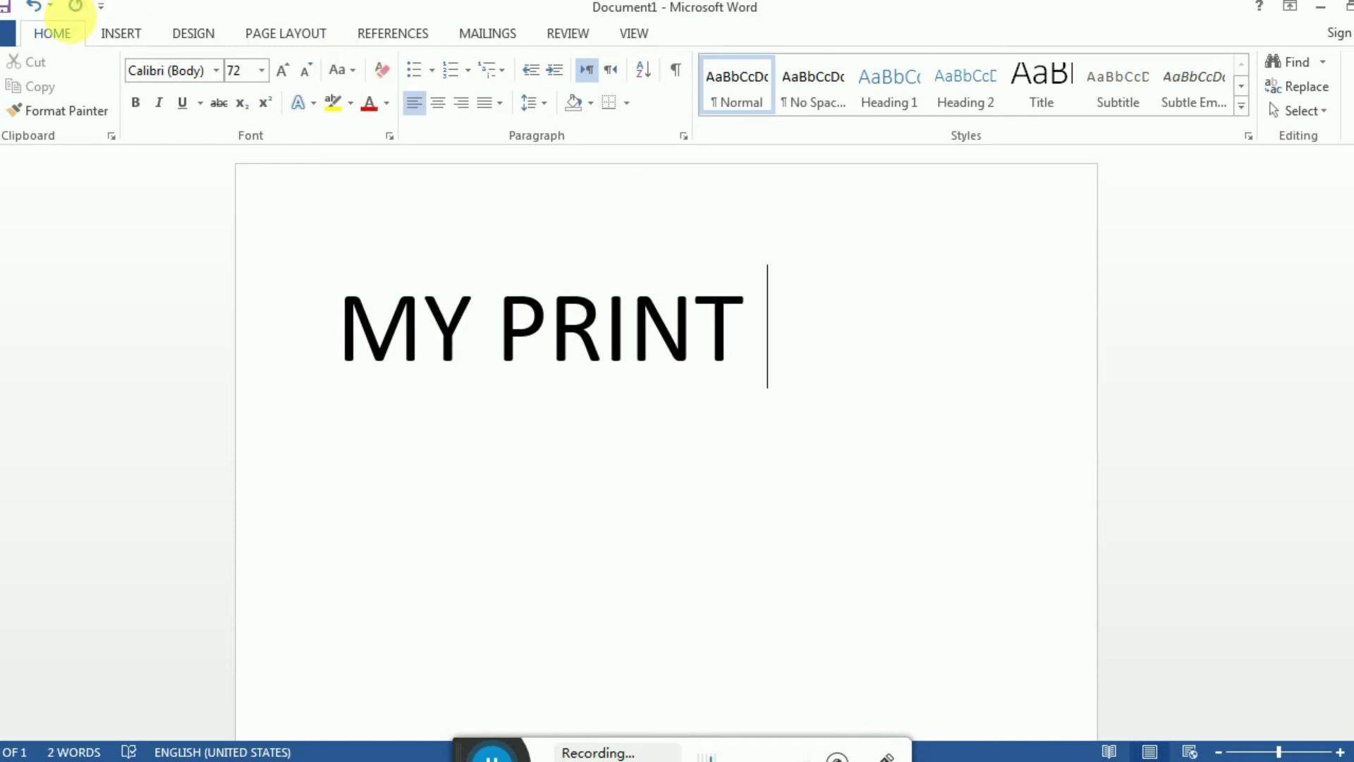
Print one copy of the document on the HP LaserJet P2015 PCL6 office printer.
key("ctrl+p")
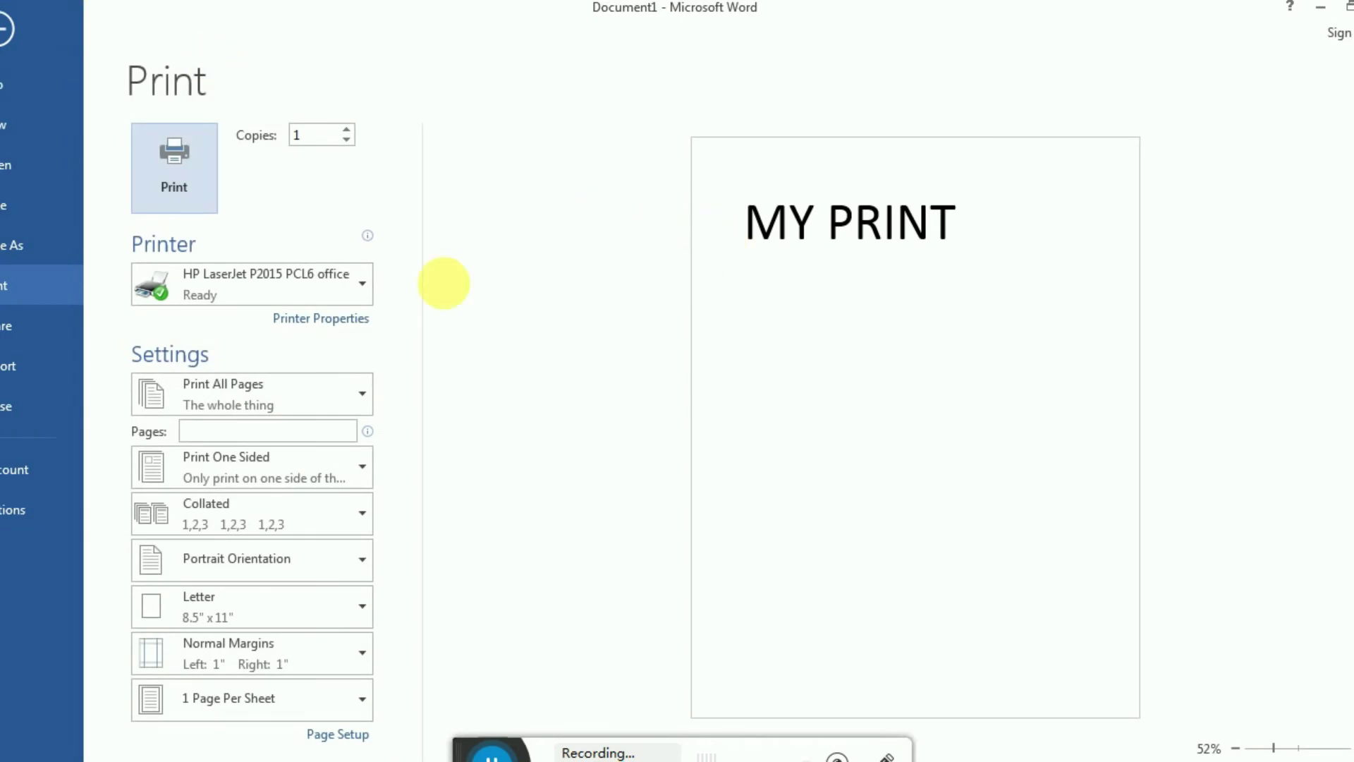
left_click(285, 285)
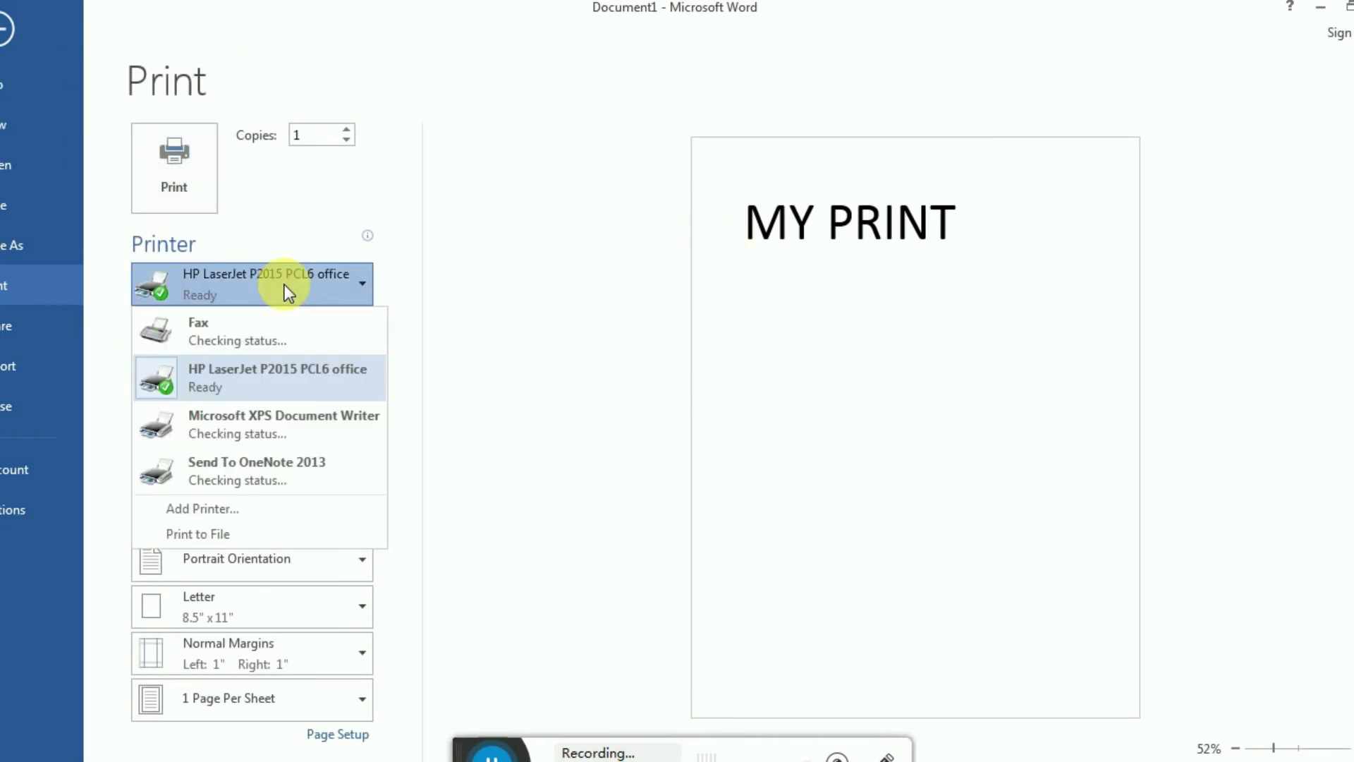
left_click(268, 395)
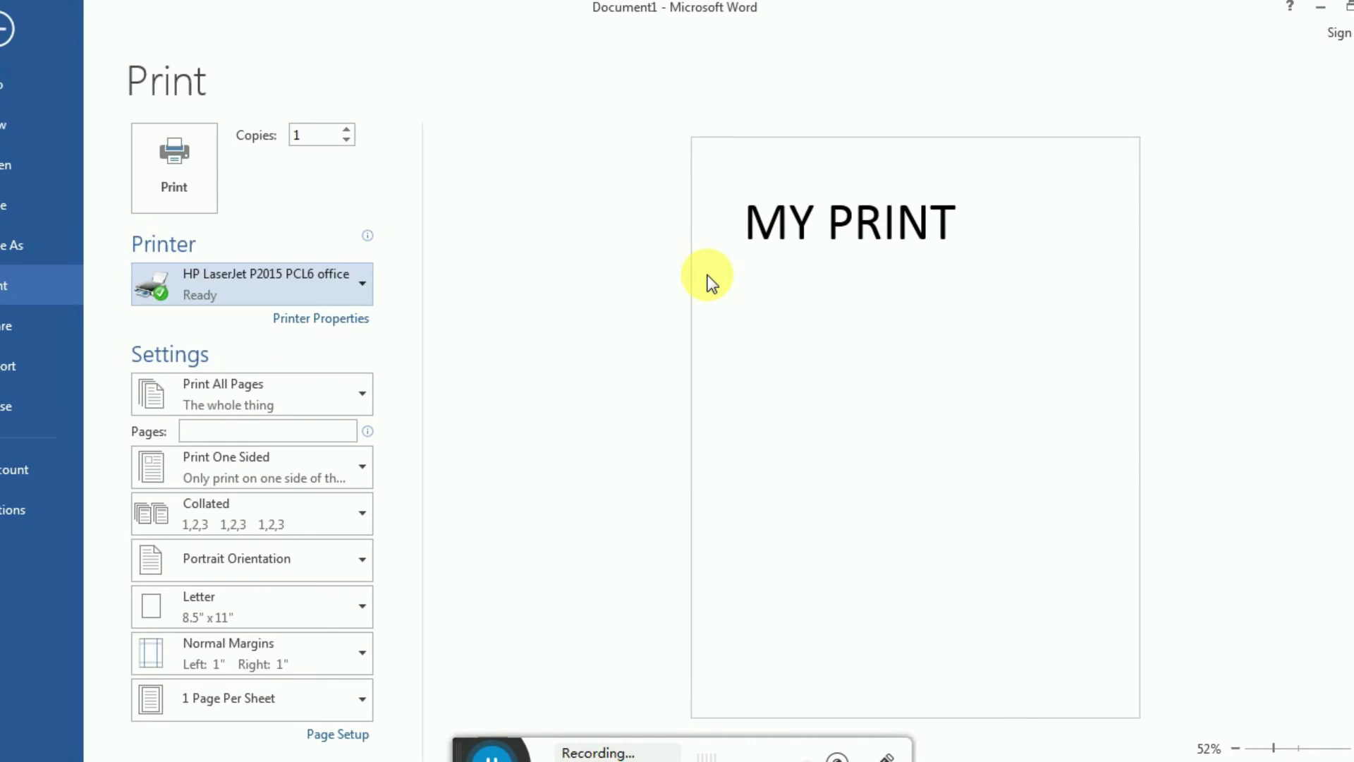
left_click(168, 180)
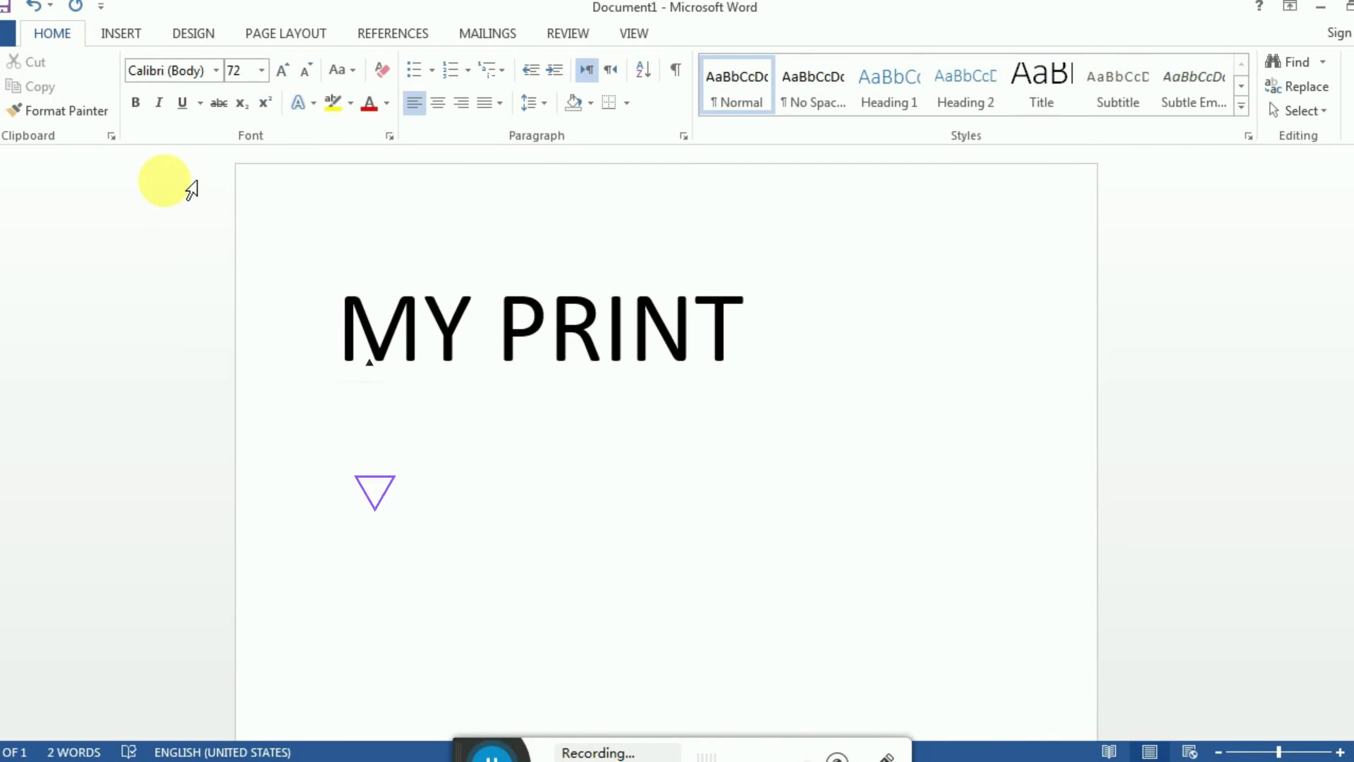